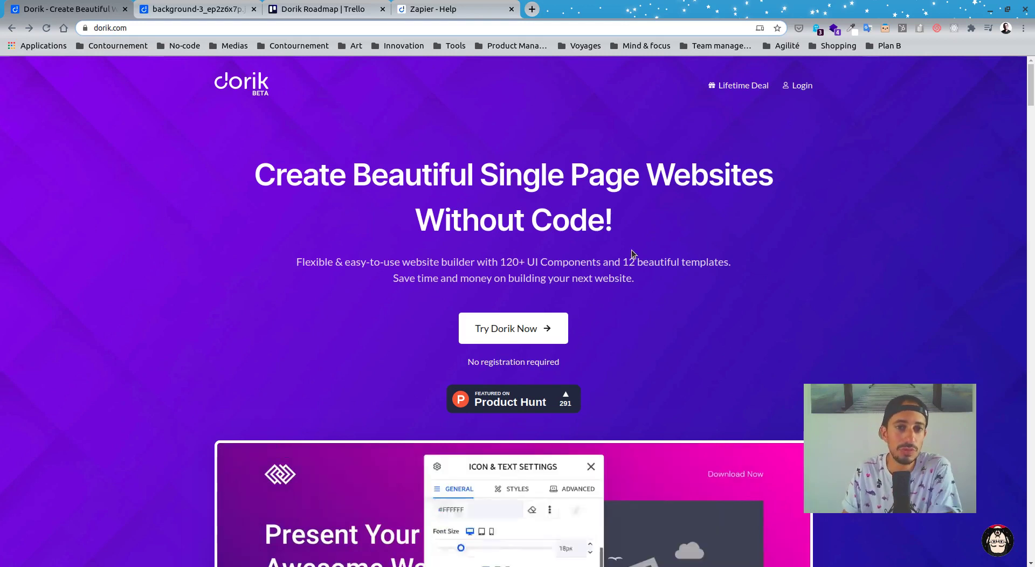
Step: Review the Dorik homepage's demo video, the supported integrations and the no-code platform feature cards
scroll(635, 256, down, 2)
scroll(638, 261, down, 8)
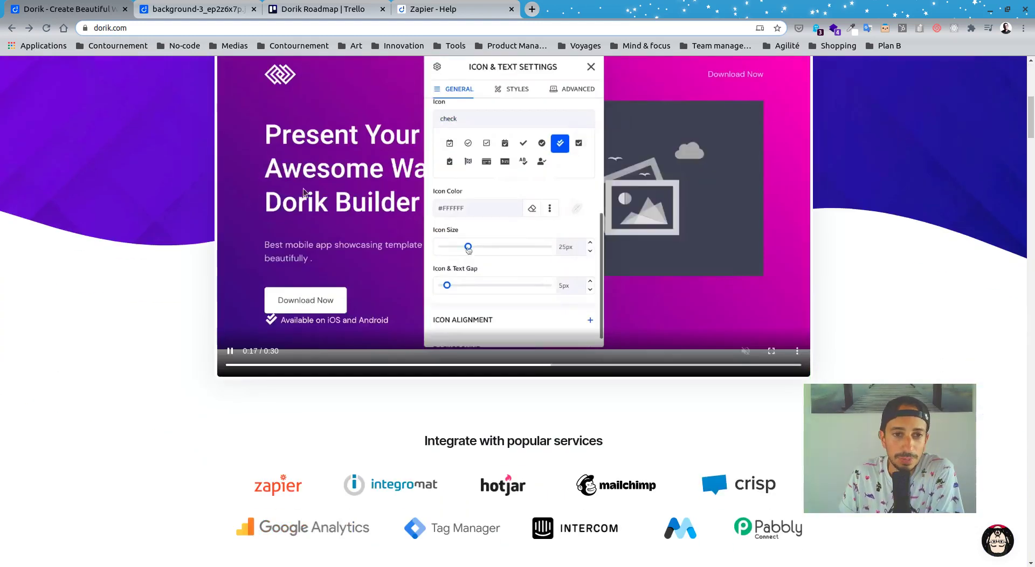
scroll(259, 283, down, 4)
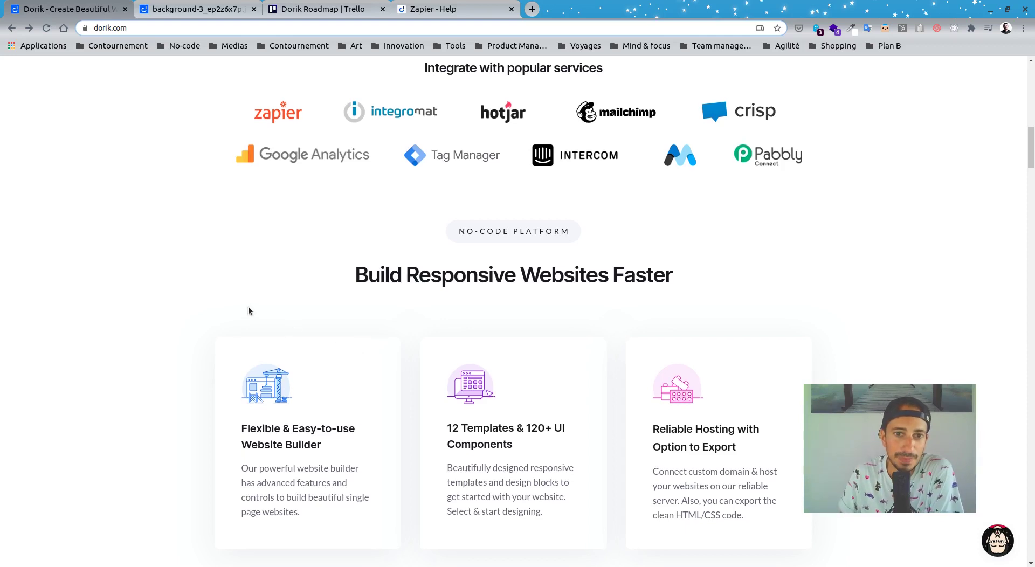
scroll(270, 345, down, 4)
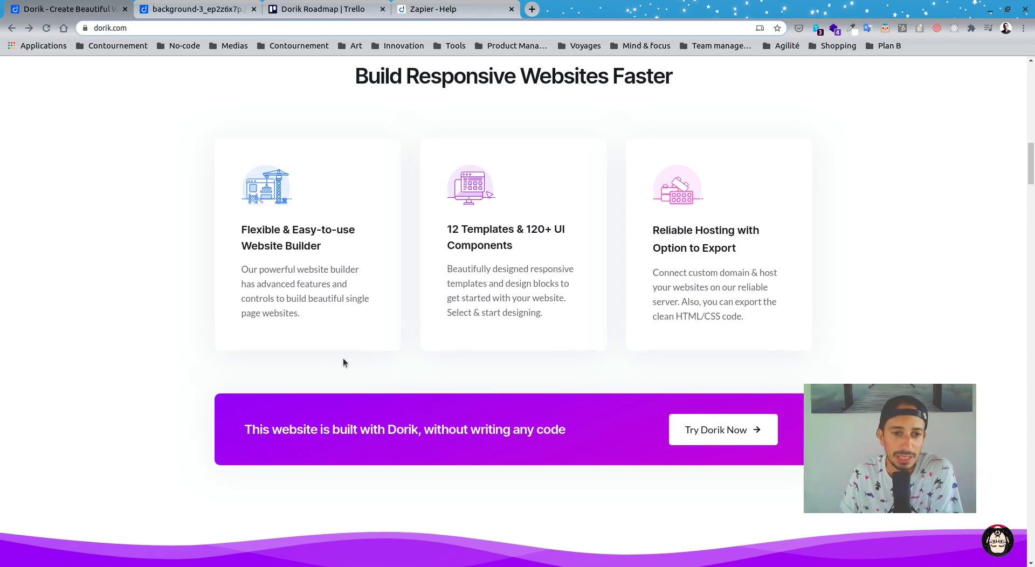
scroll(345, 361, down, 5)
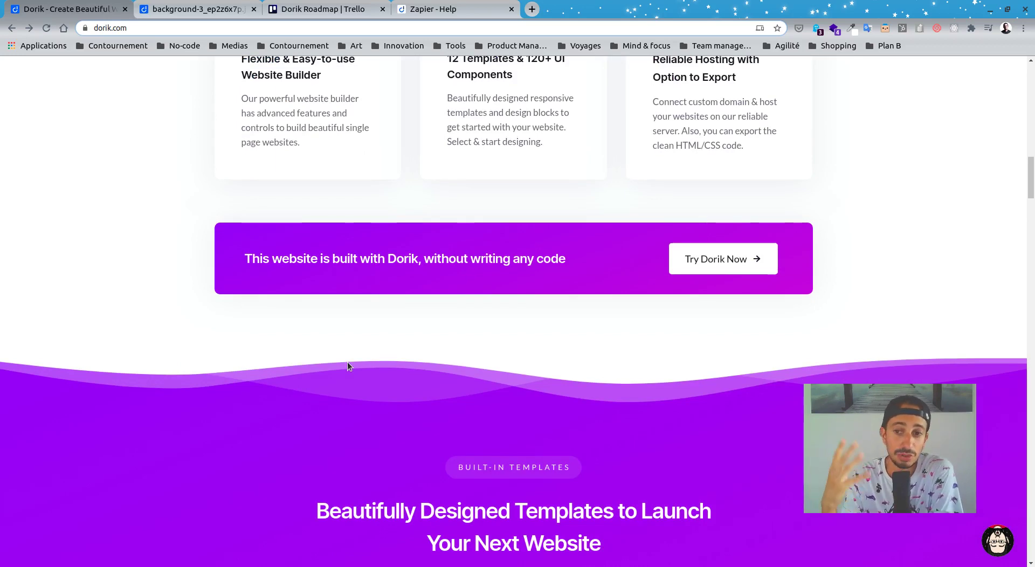
scroll(387, 328, down, 4)
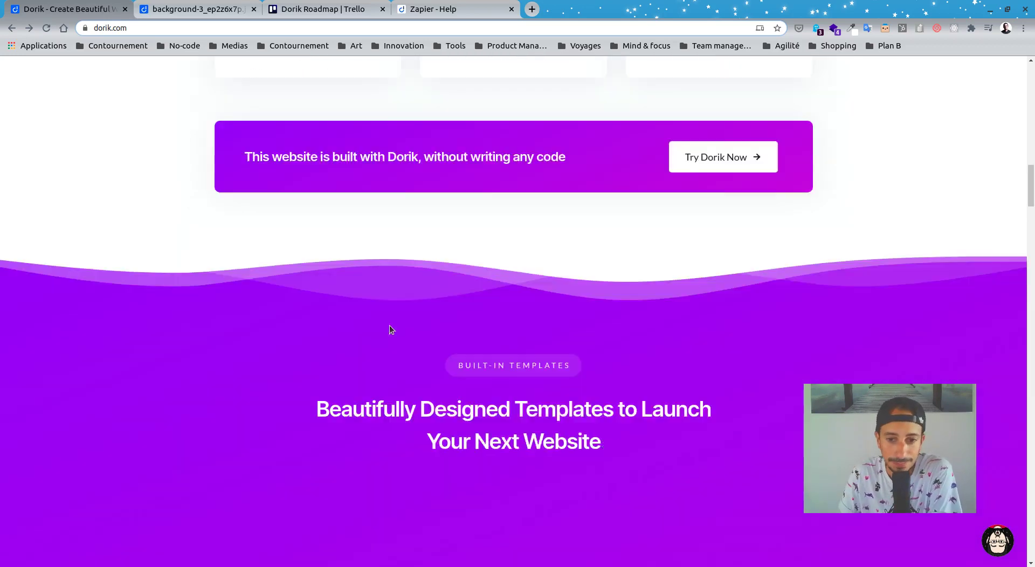
Step: Browse the built-in website templates gallery on the homepage, comparing the designs on offer
scroll(182, 277, down, 2)
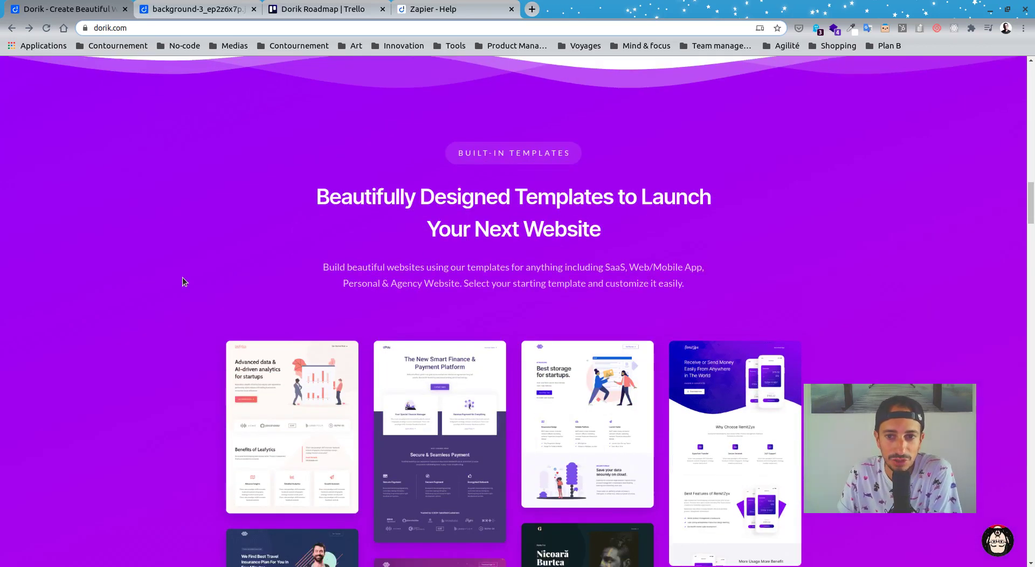
scroll(166, 251, down, 3)
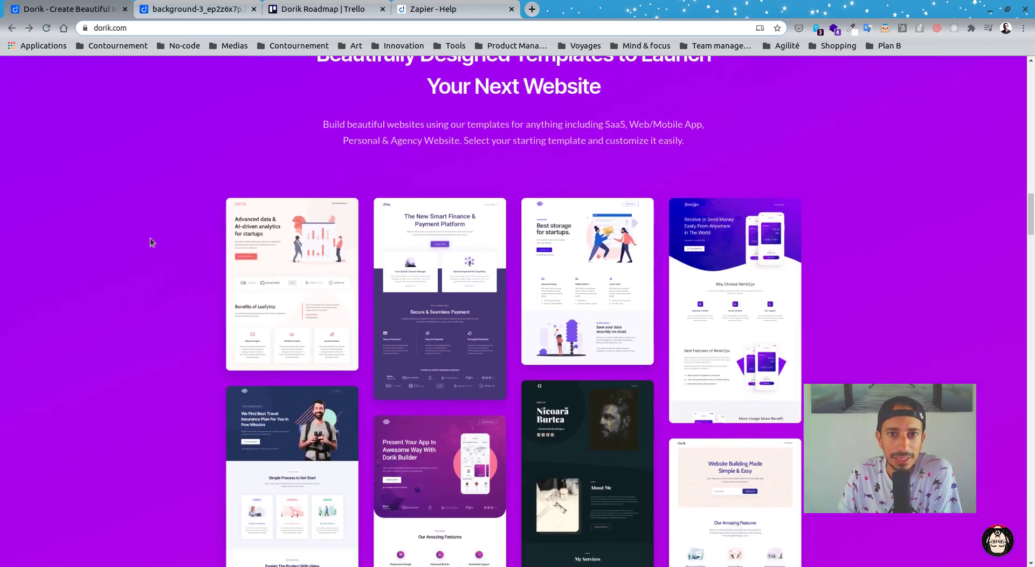
scroll(208, 328, down, 3)
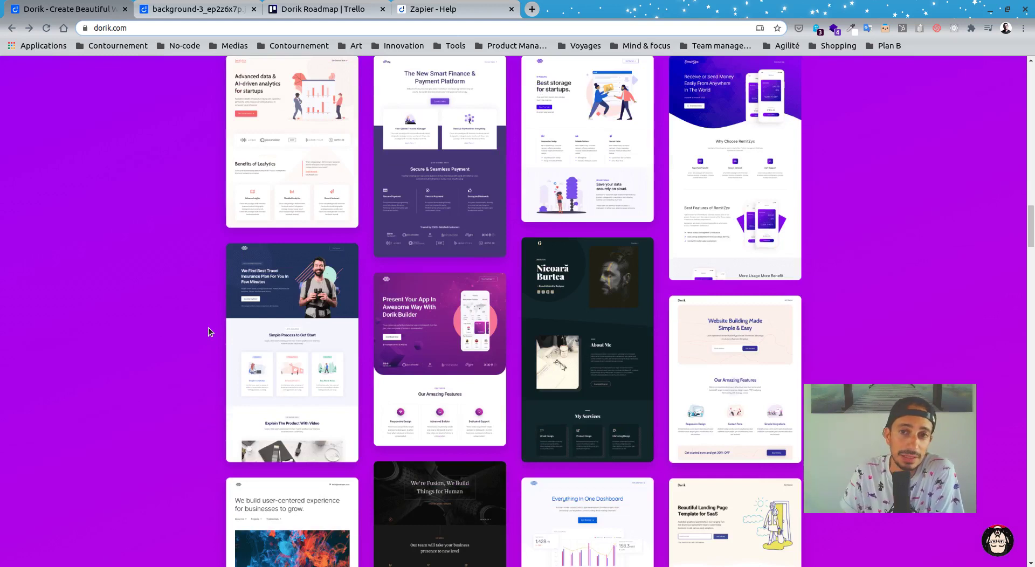
scroll(208, 328, up, 1)
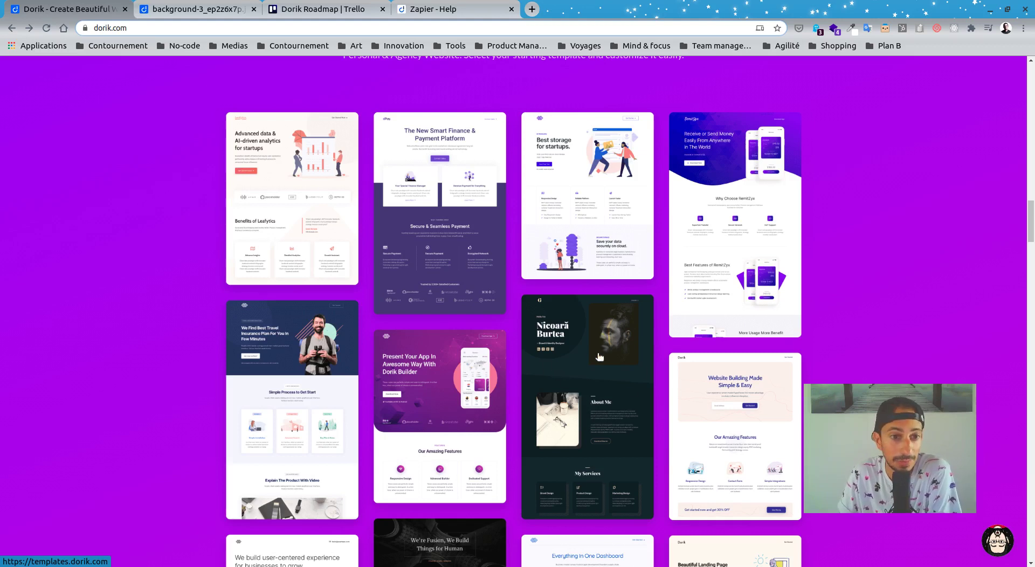
scroll(600, 358, down, 2)
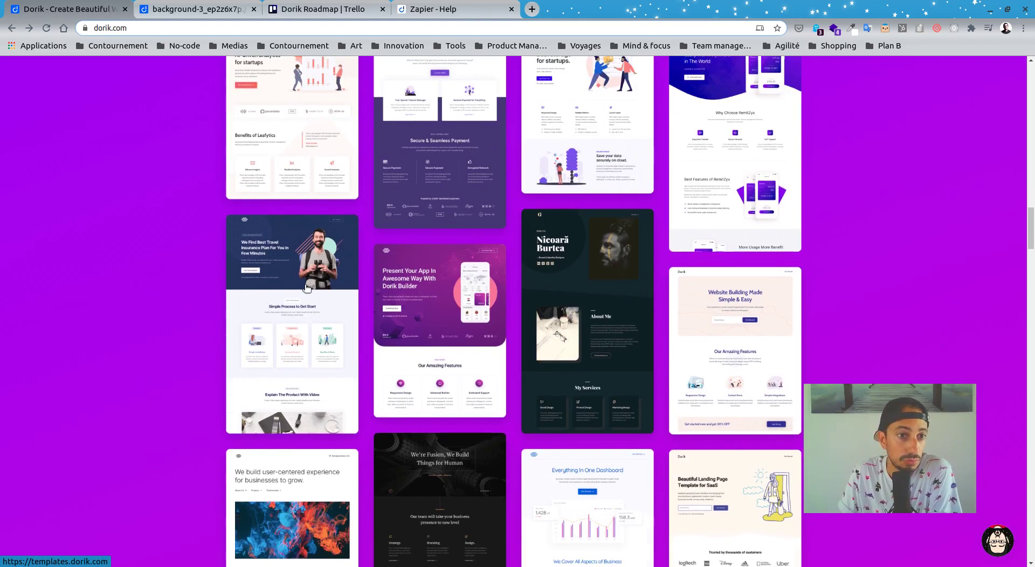
scroll(306, 288, down, 3)
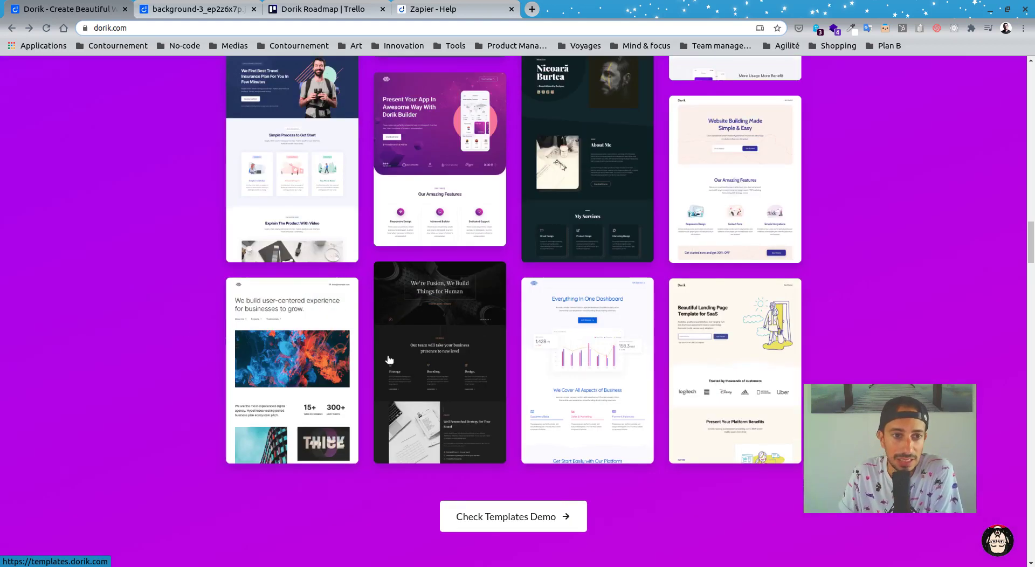
scroll(367, 356, down, 1)
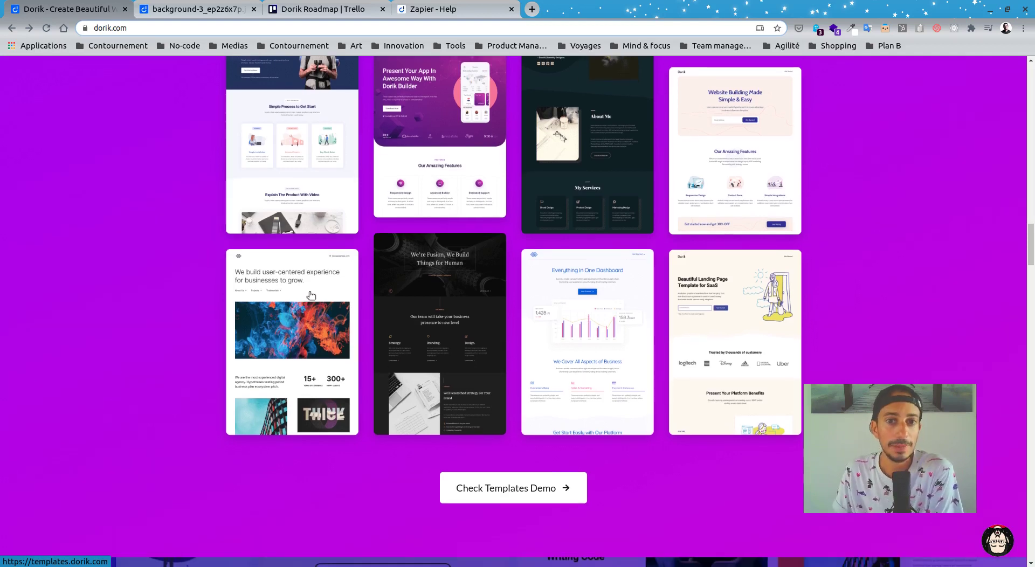
scroll(307, 300, down, 1)
scroll(310, 296, up, 2)
scroll(310, 296, up, 1)
scroll(410, 410, down, 2)
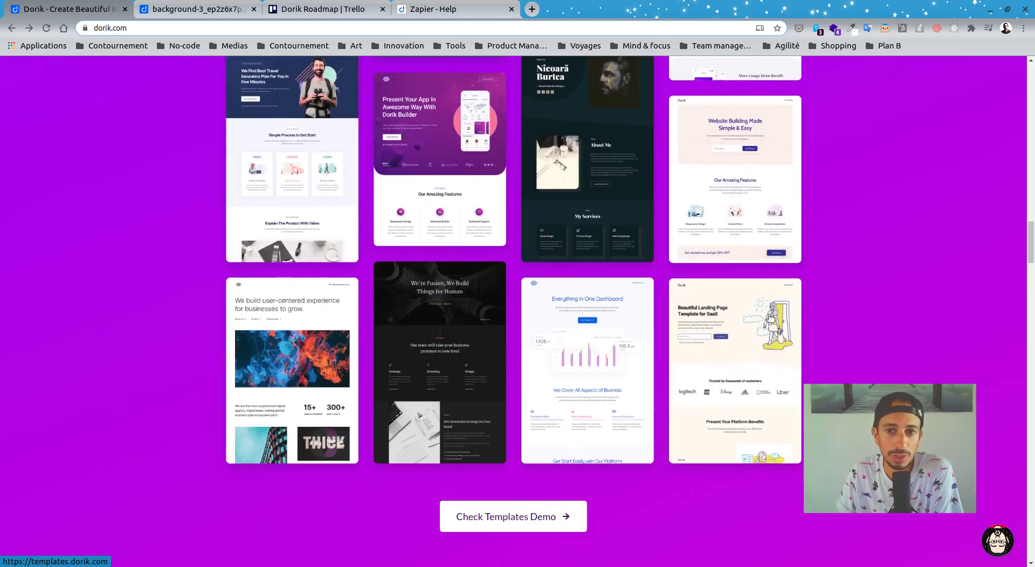
scroll(377, 254, up, 3)
scroll(376, 254, up, 1)
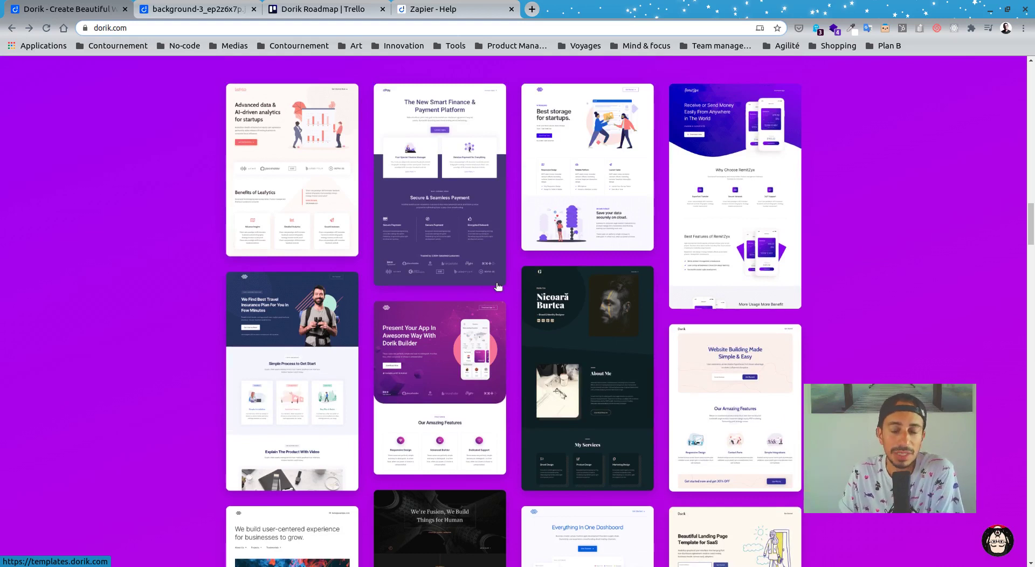
scroll(504, 287, down, 7)
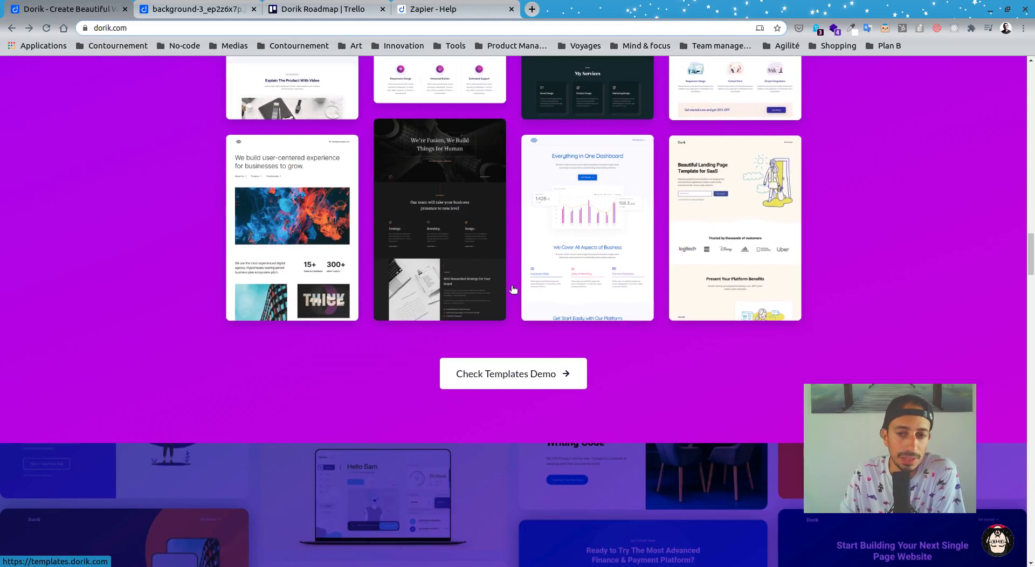
Step: Examine the UI components section and the hosting features, including SSL, custom domains, website export, custom code and forms
scroll(513, 290, down, 7)
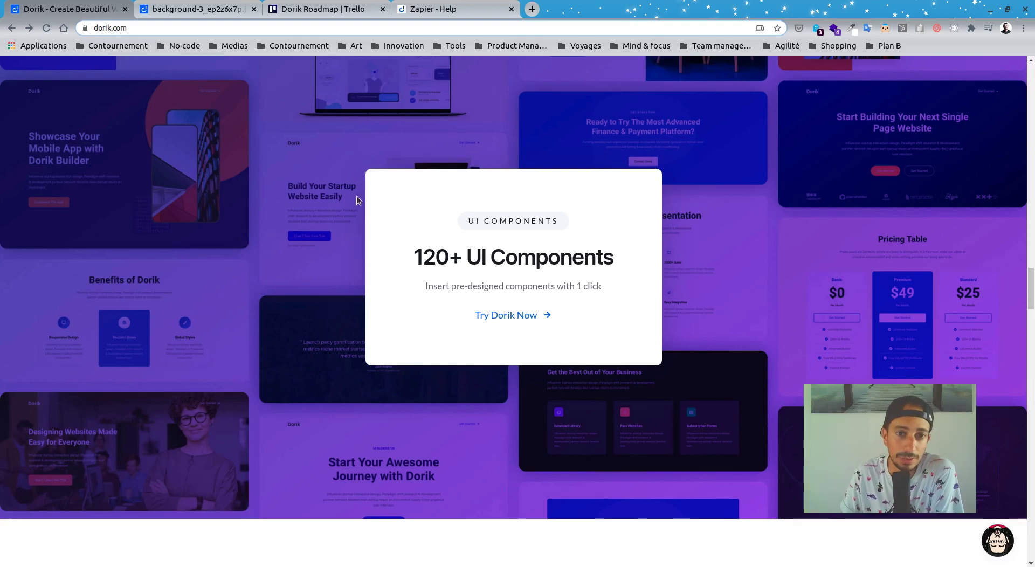
scroll(348, 341, down, 2)
scroll(348, 342, down, 2)
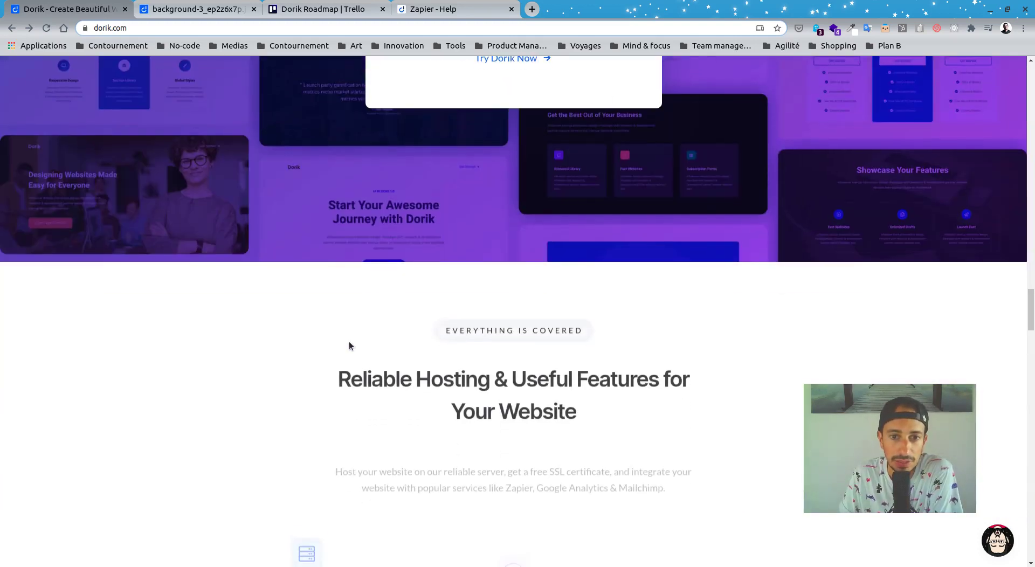
scroll(208, 335, down, 4)
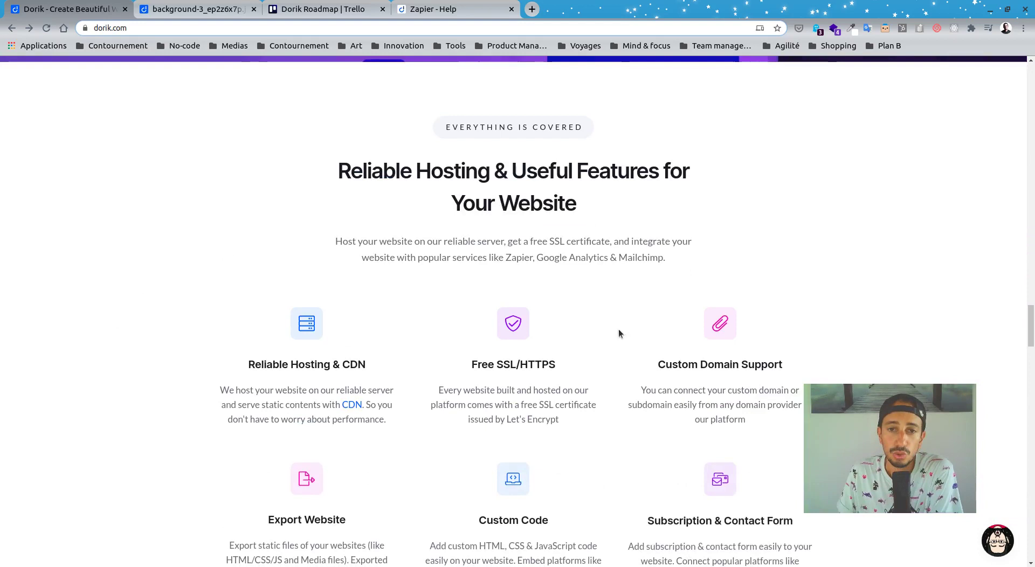
scroll(594, 328, down, 1)
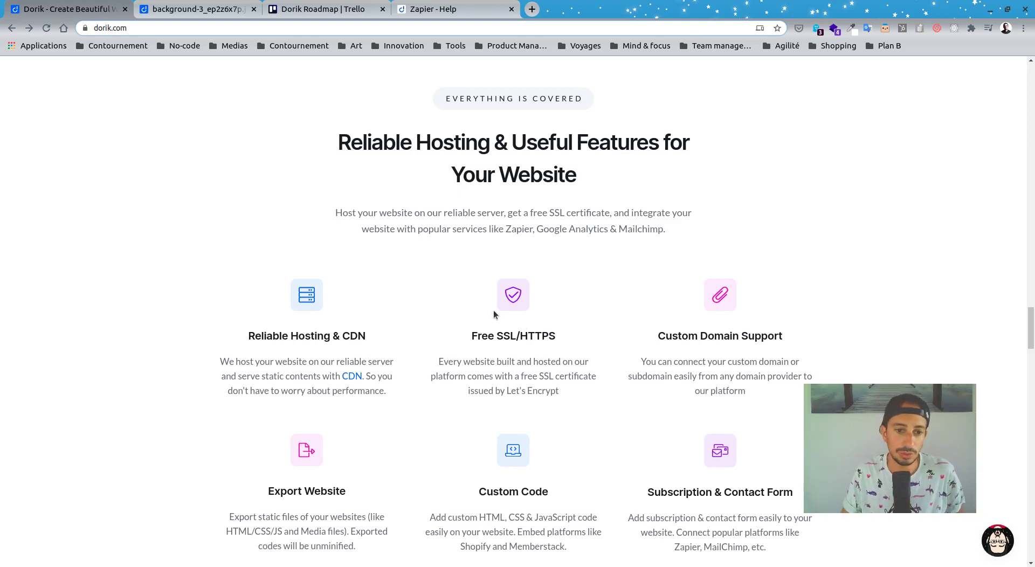
scroll(238, 369, down, 4)
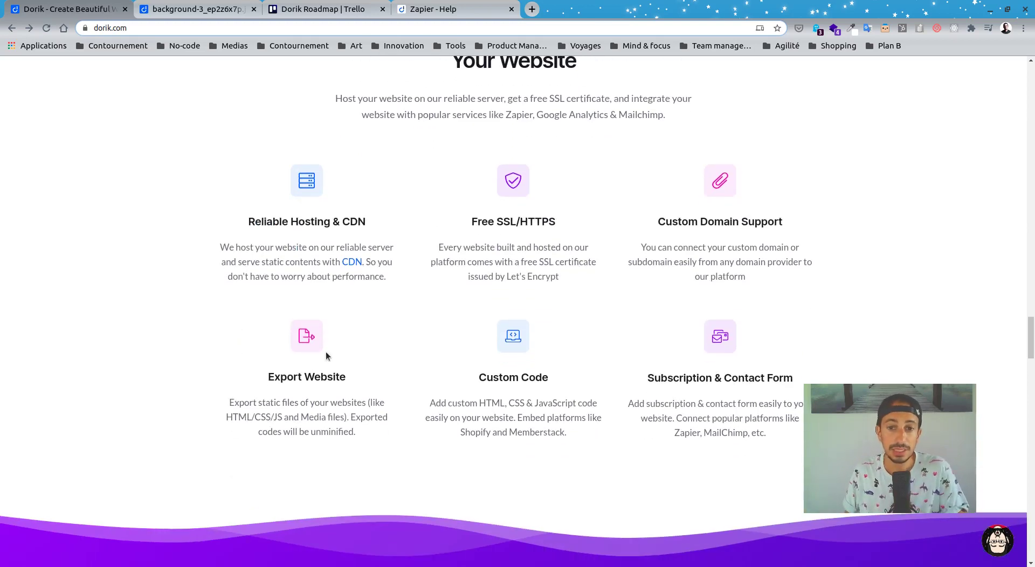
scroll(364, 327, down, 5)
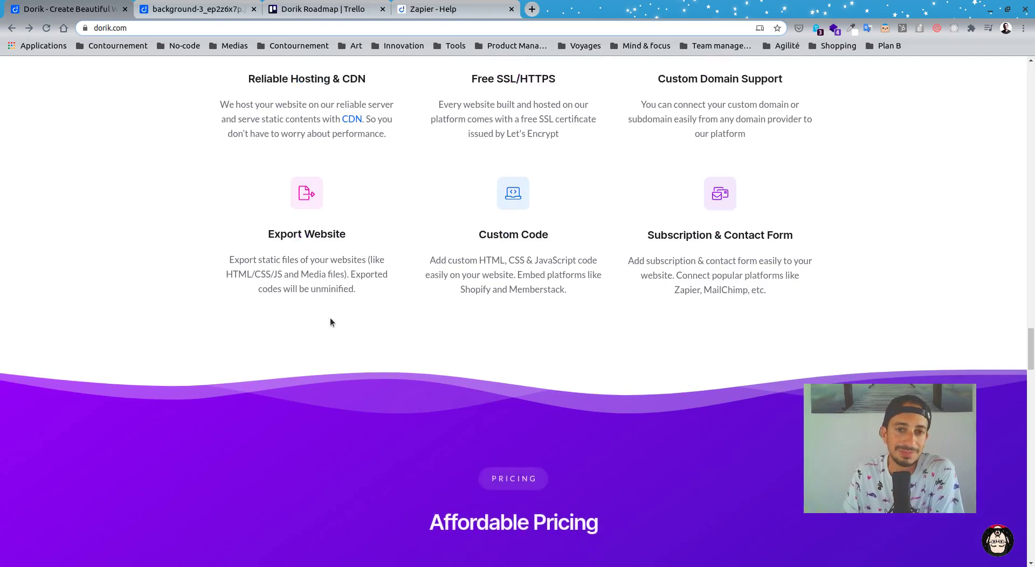
scroll(341, 318, up, 2)
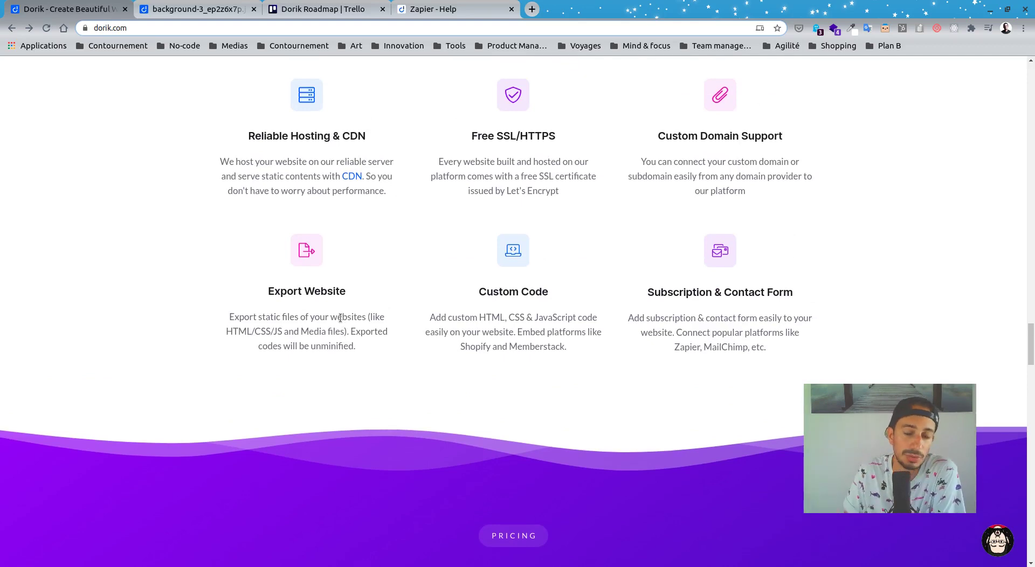
Step: Compare the Starter, Premium and Lifetime pricing plans, then read the free Basic Plan details and customer testimonials
scroll(167, 391, down, 17)
scroll(164, 395, down, 1)
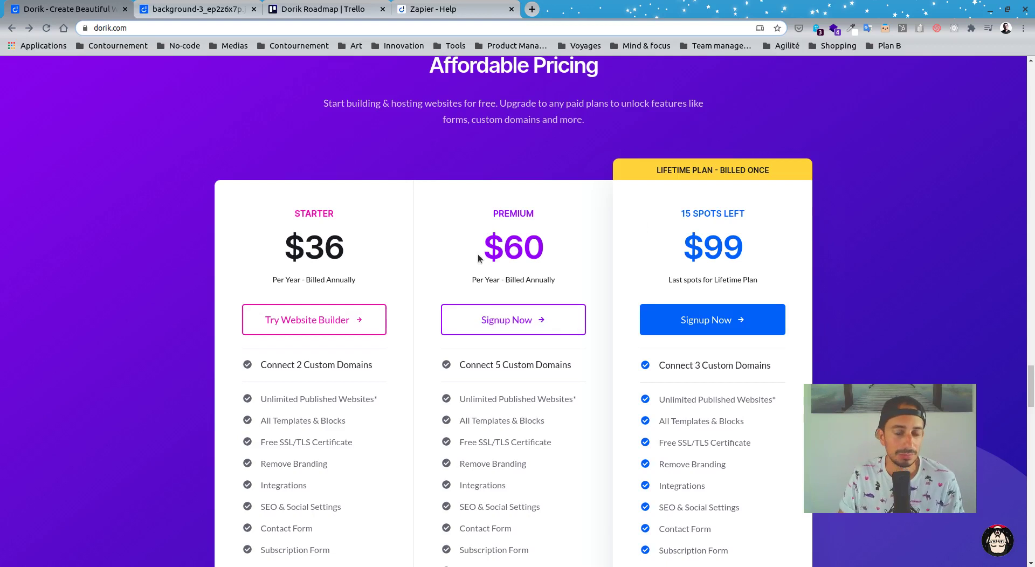
scroll(479, 259, down, 3)
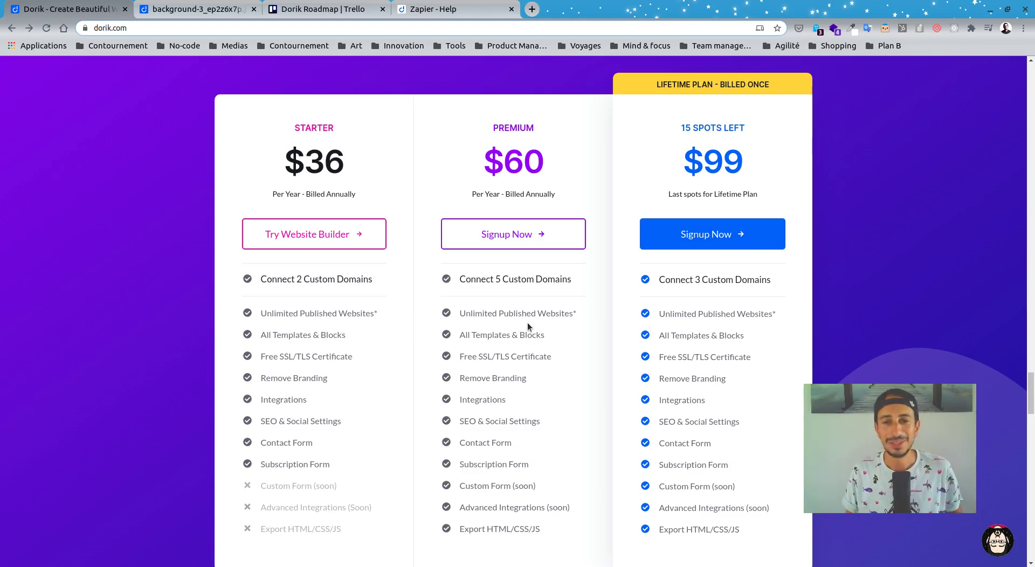
scroll(527, 322, down, 4)
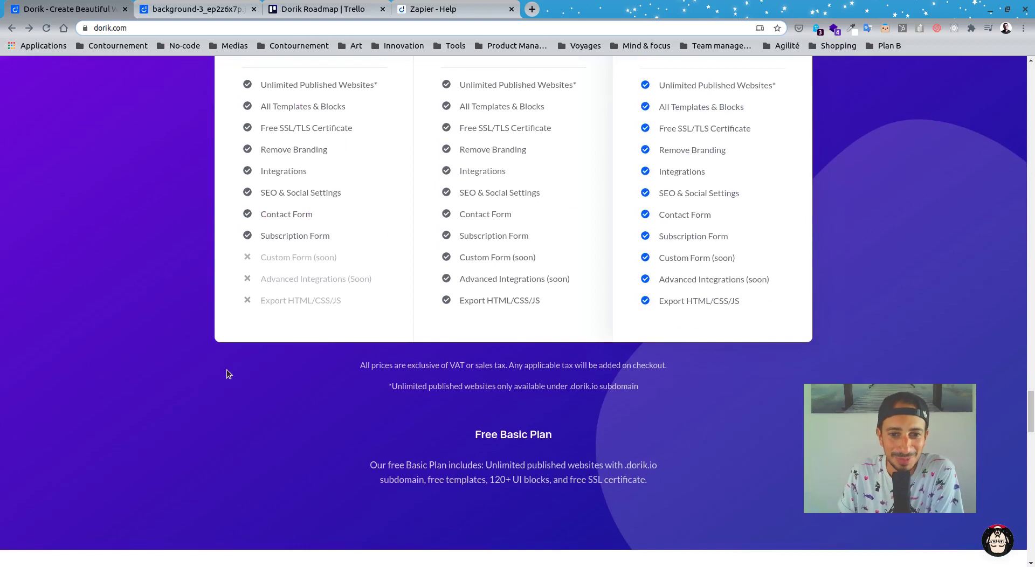
scroll(217, 335, down, 7)
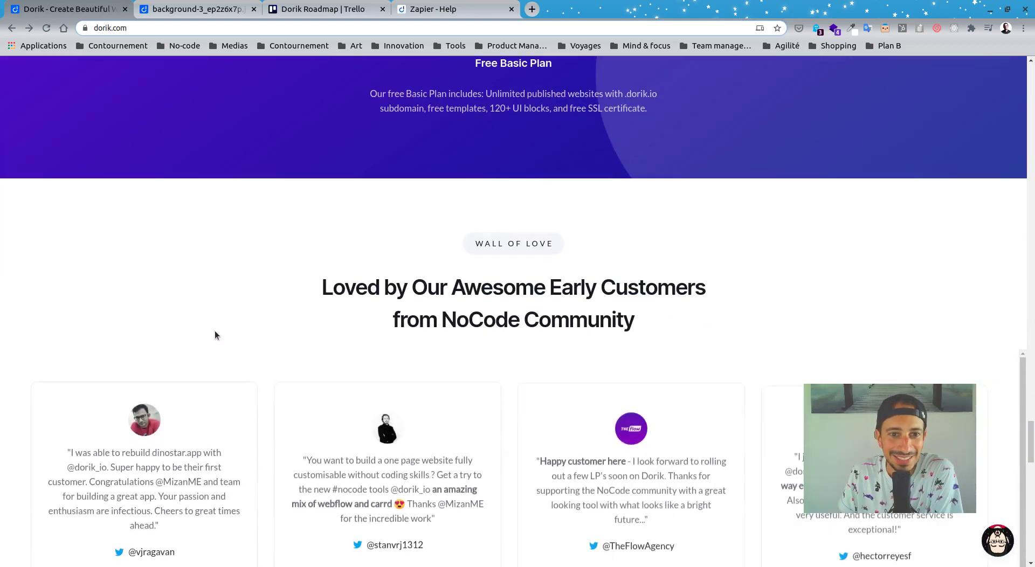
scroll(215, 334, down, 3)
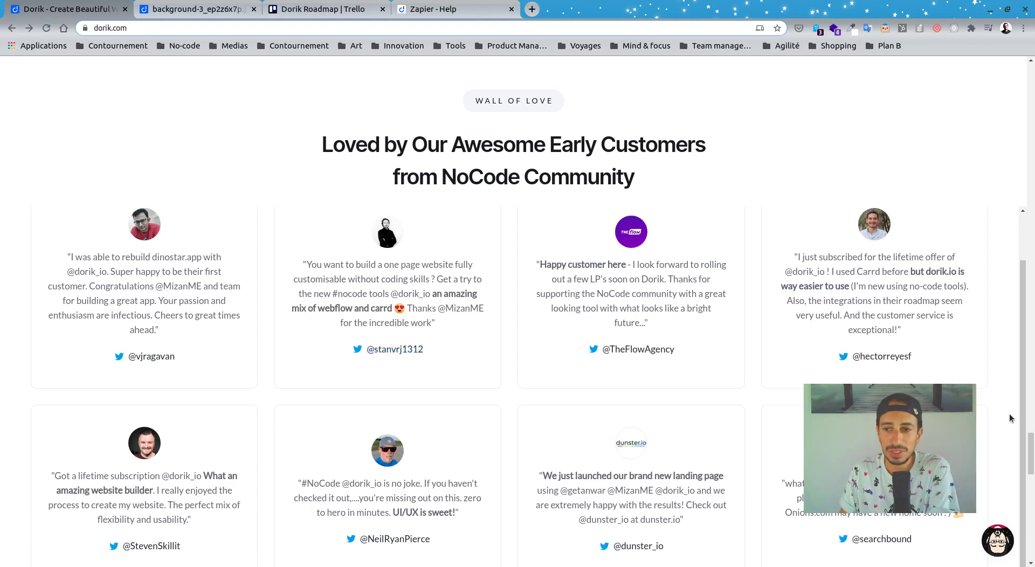
Step: Return to the homepage header and log in to reach the Websites dashboard
drag(1031, 453, 1032, 18)
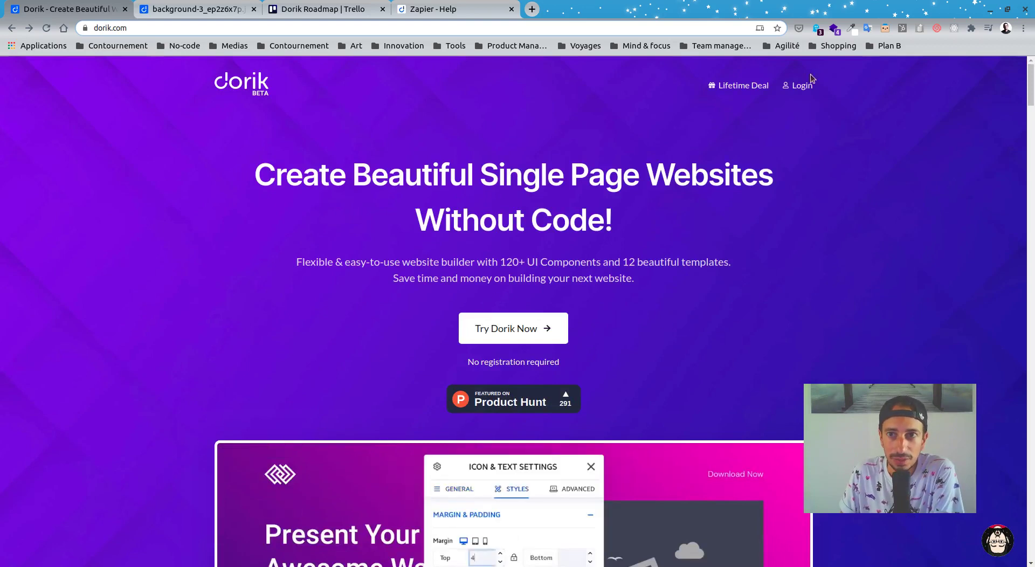
click(801, 85)
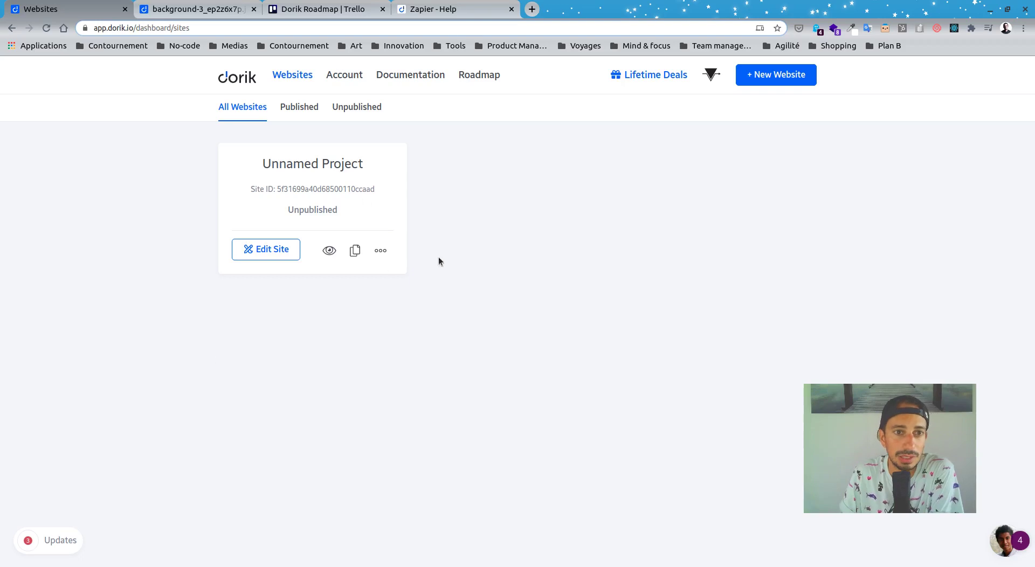
Step: Delete the Unnamed Project site permanently, entering DELETE as the confirmation text
click(381, 252)
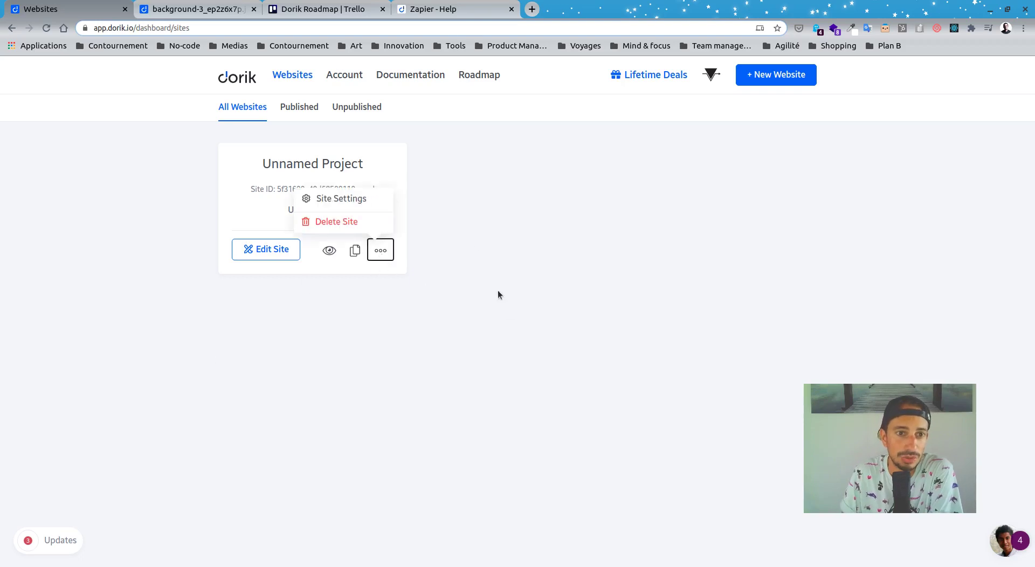
click(338, 221)
click(531, 318)
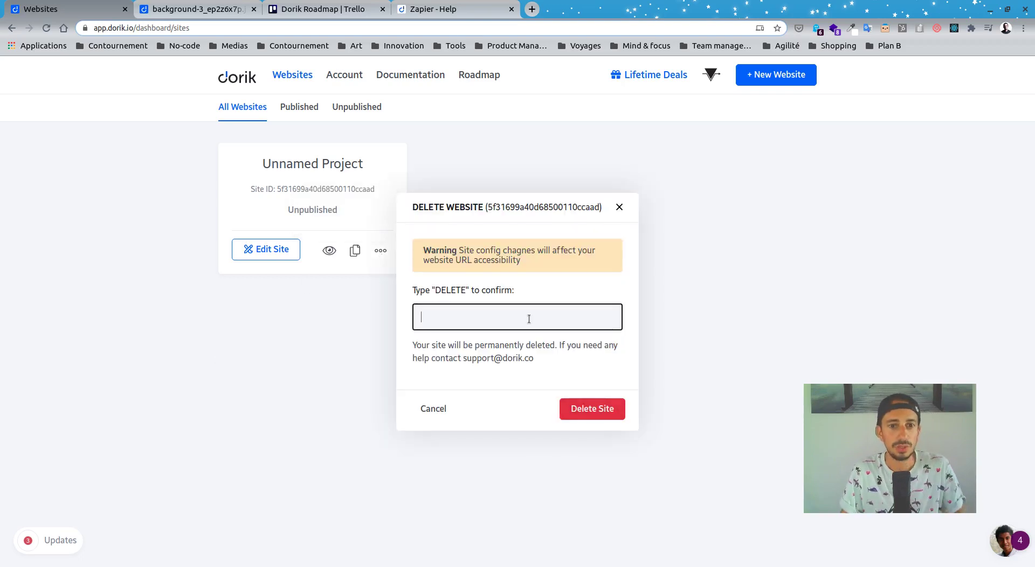
text(DEKLE)
key(BackSpace)
key(BackSpace)
key(BackSpace)
text(LETE)
click(600, 416)
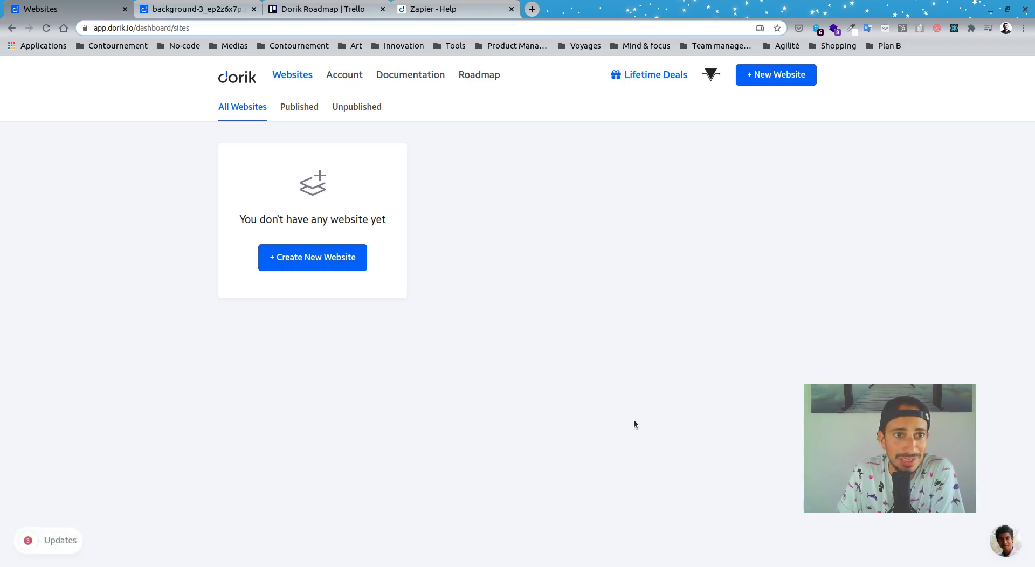
Step: Start creating a new website and browse the templates available as starting points
click(320, 266)
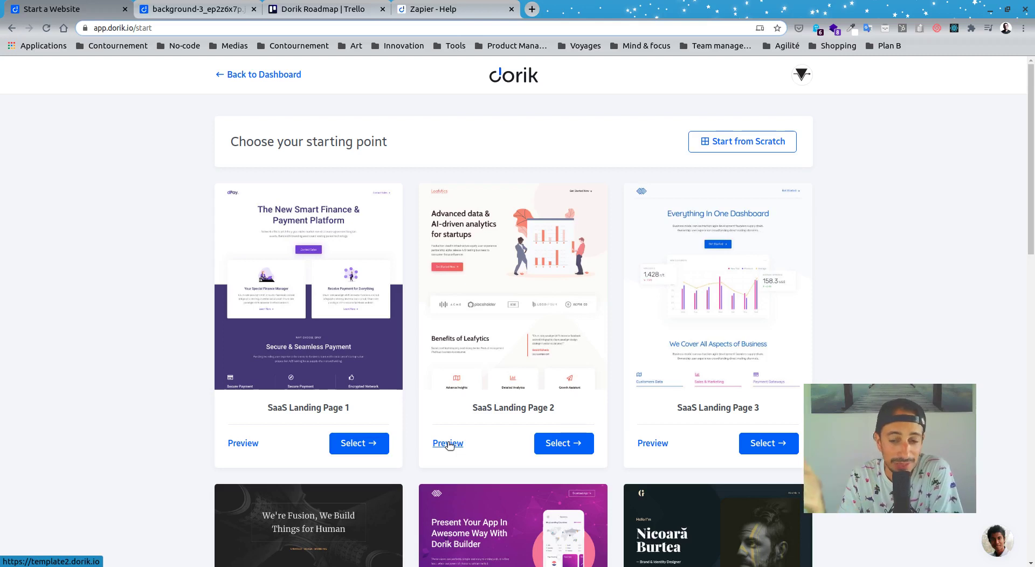
scroll(448, 445, down, 12)
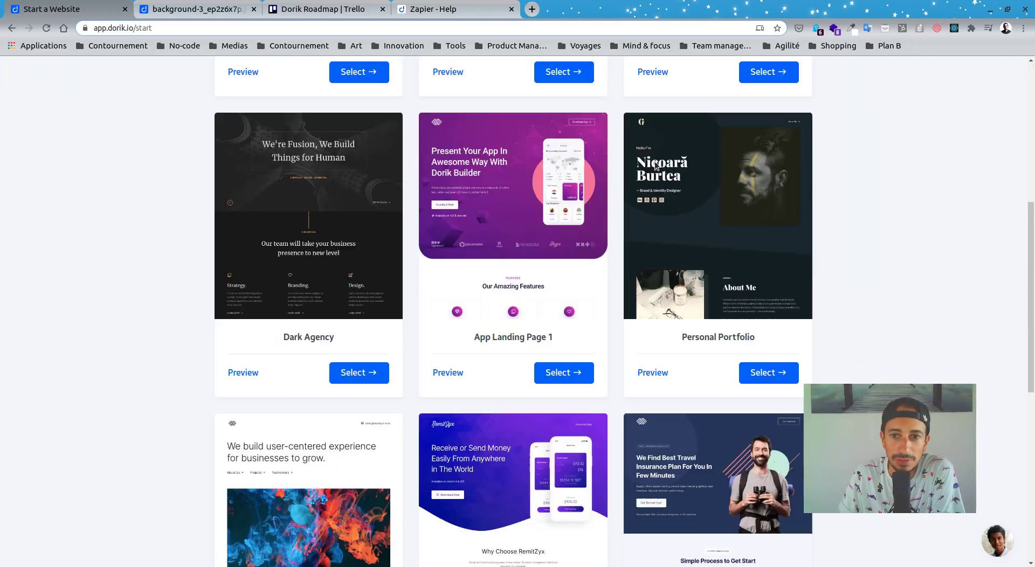
scroll(455, 306, up, 1)
scroll(455, 306, up, 11)
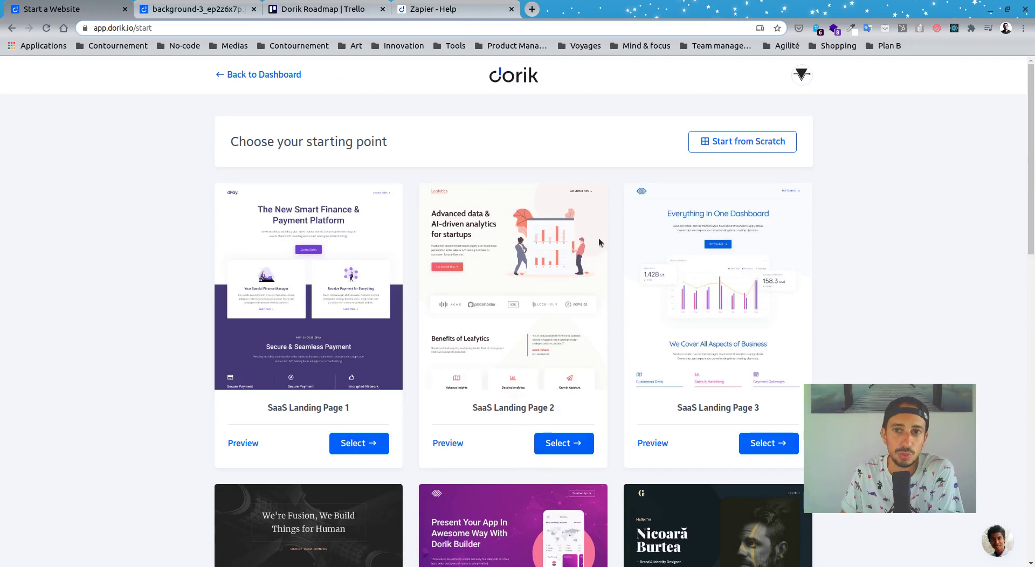
Step: Start the website from scratch, then consult the Builder Basics help page on builder structure and return to the builder
click(701, 148)
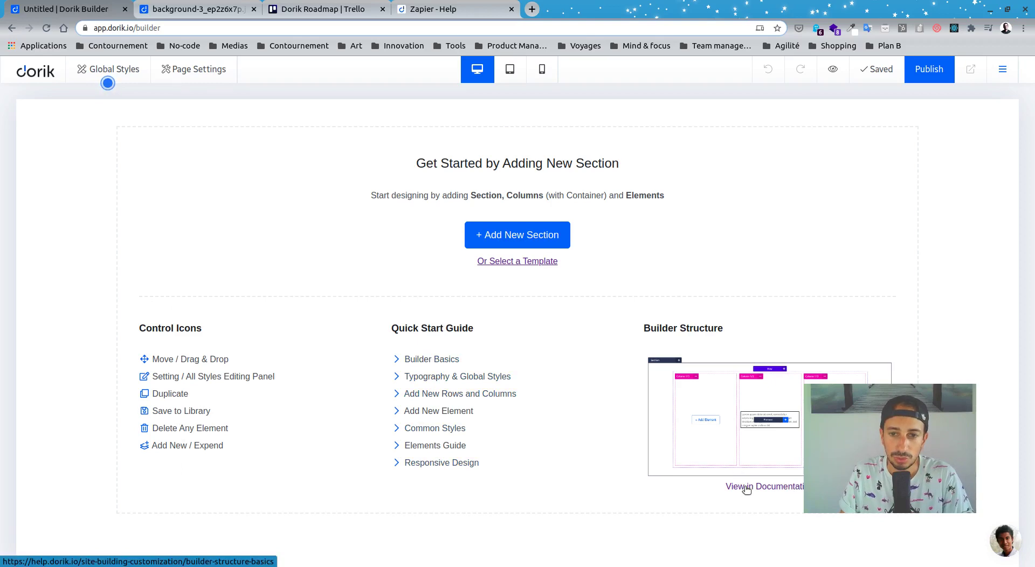
middle_click(703, 407)
click(199, 13)
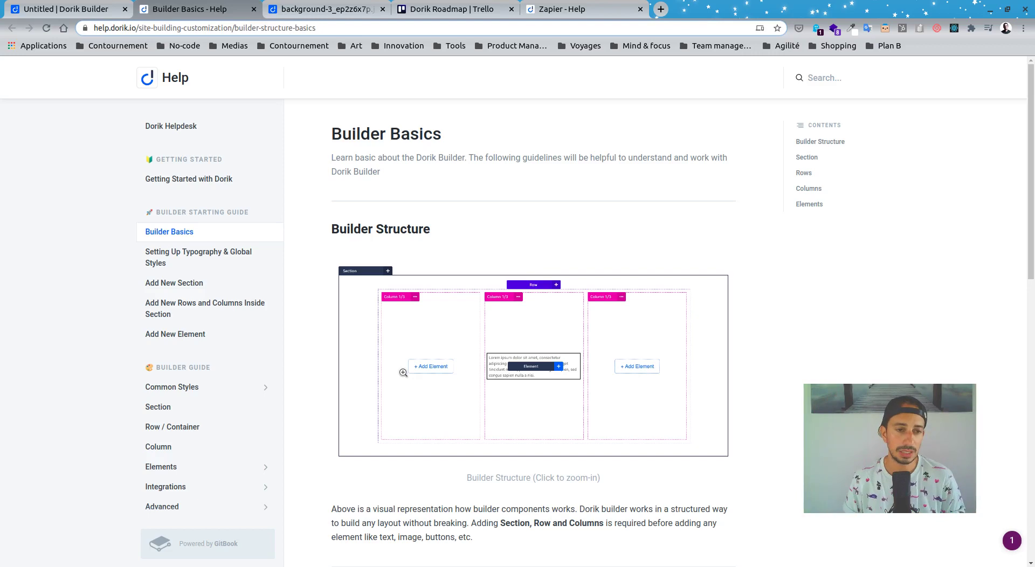
click(84, 12)
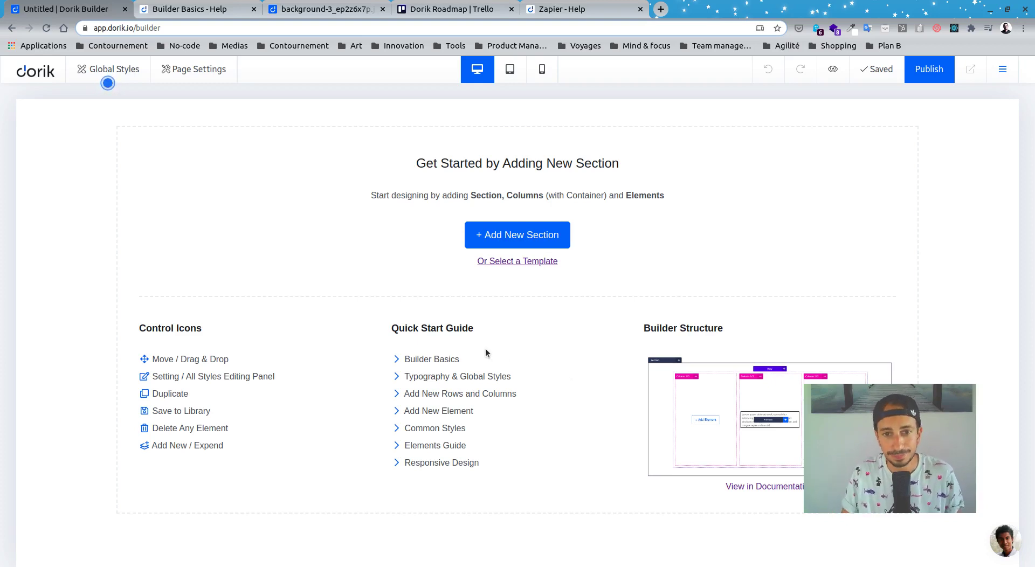
Step: Add the pre-designed hero section "Designing Websites Made Easy for Everyone" from the Section Library to the blank page
click(496, 235)
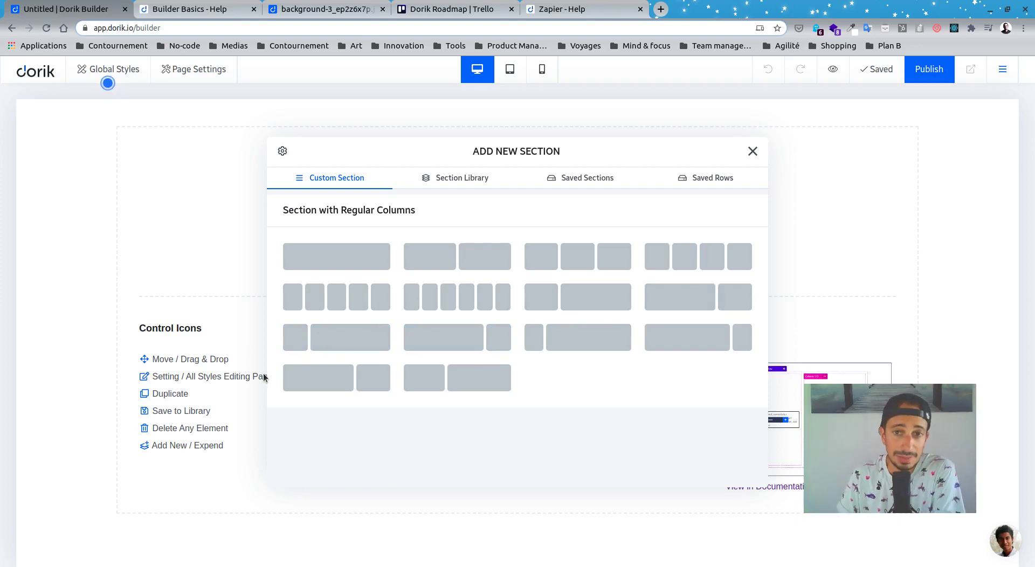
click(464, 180)
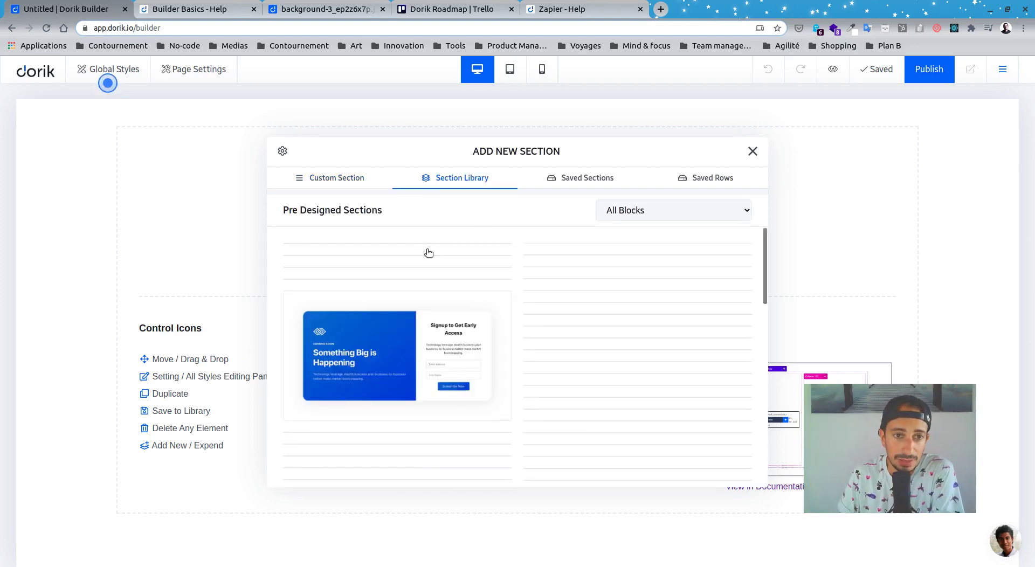
scroll(573, 293, down, 3)
scroll(576, 297, down, 10)
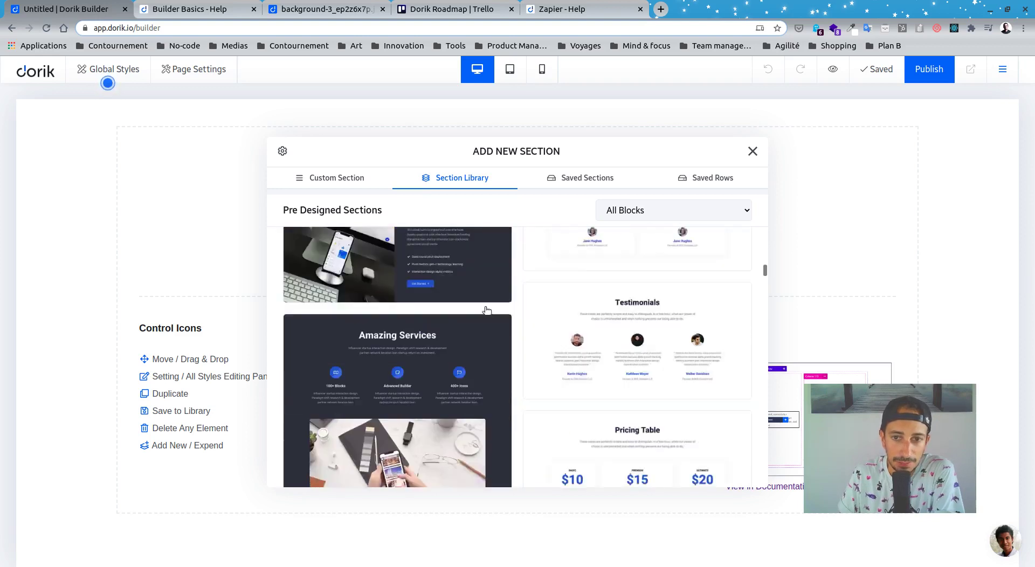
scroll(486, 310, down, 5)
drag(765, 283, 764, 221)
scroll(669, 326, down, 3)
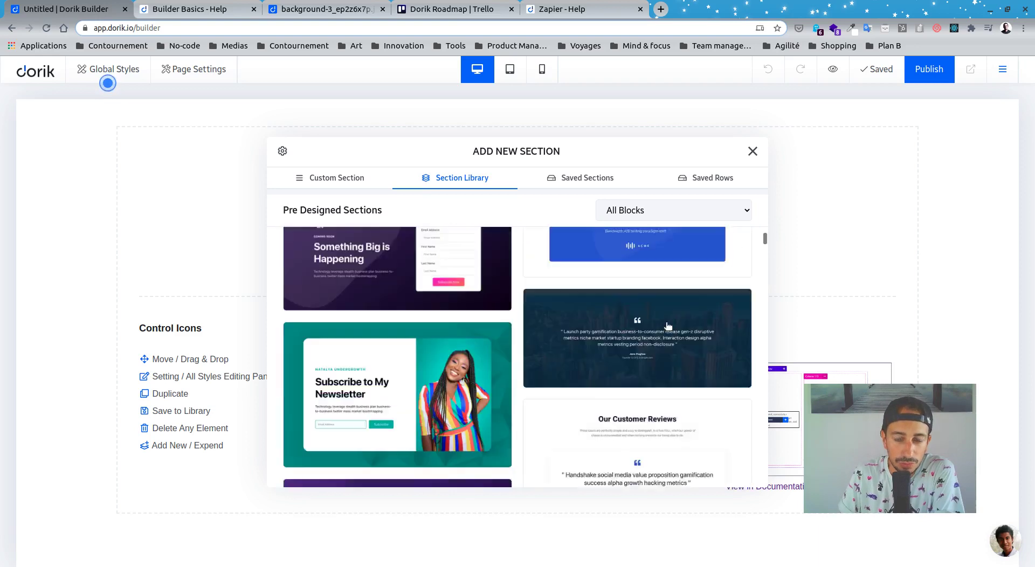
scroll(668, 326, down, 5)
scroll(600, 428, down, 7)
scroll(388, 396, up, 3)
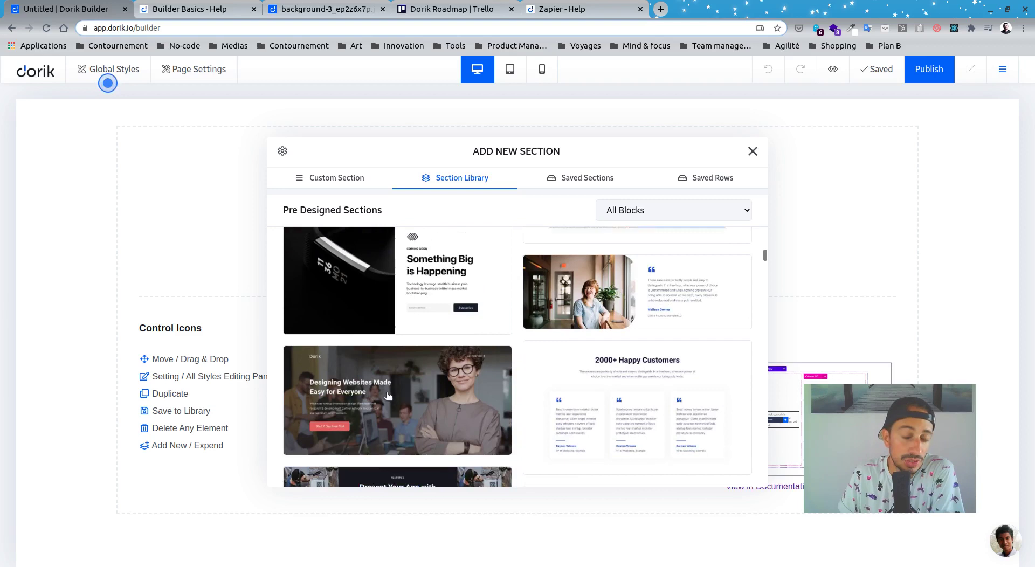
click(418, 394)
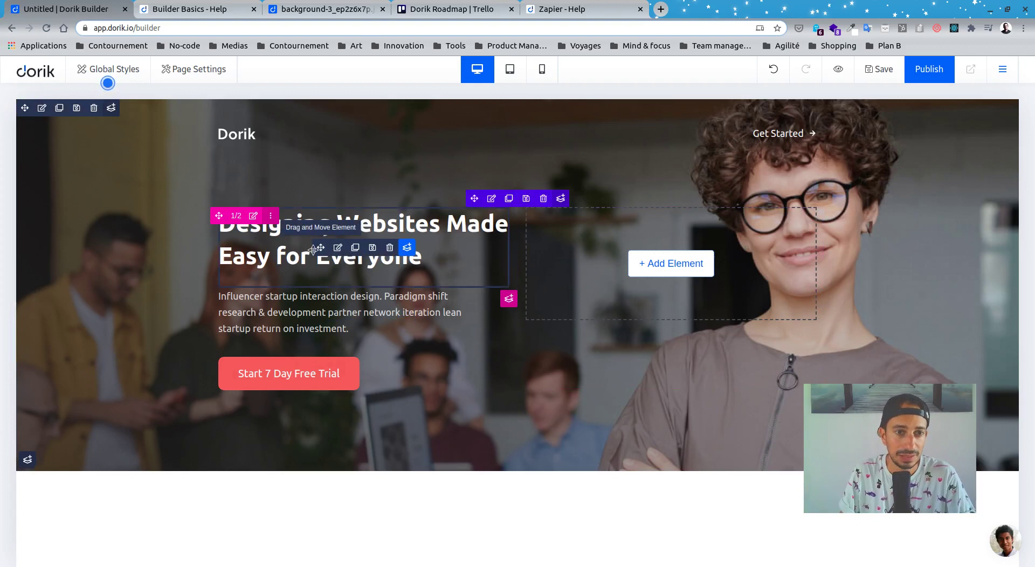
Step: Try moving the hero heading into the empty column and back, and rearranging it with the paragraph
drag(320, 248, 547, 232)
drag(883, 165, 306, 253)
drag(321, 306, 326, 243)
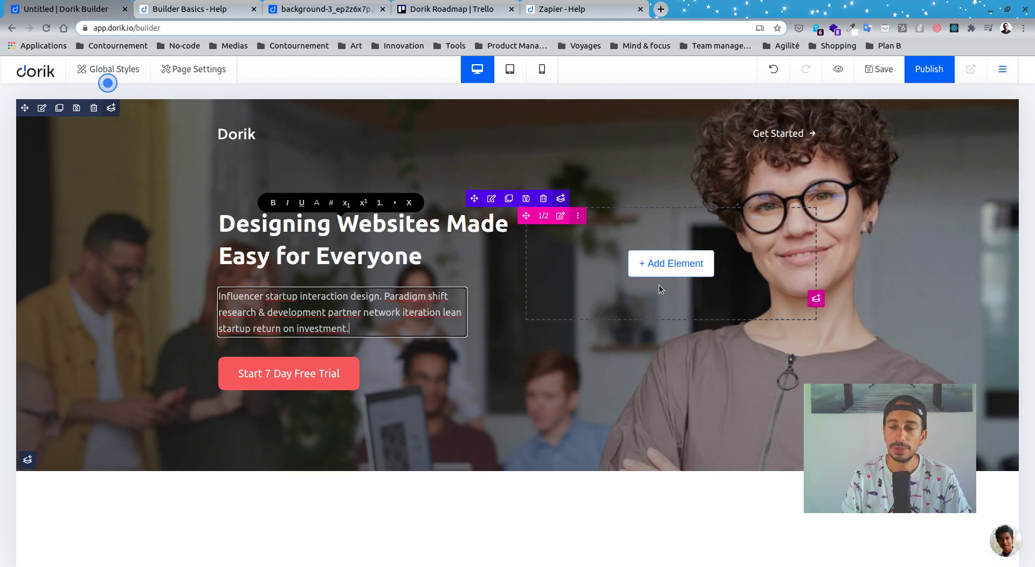
click(121, 319)
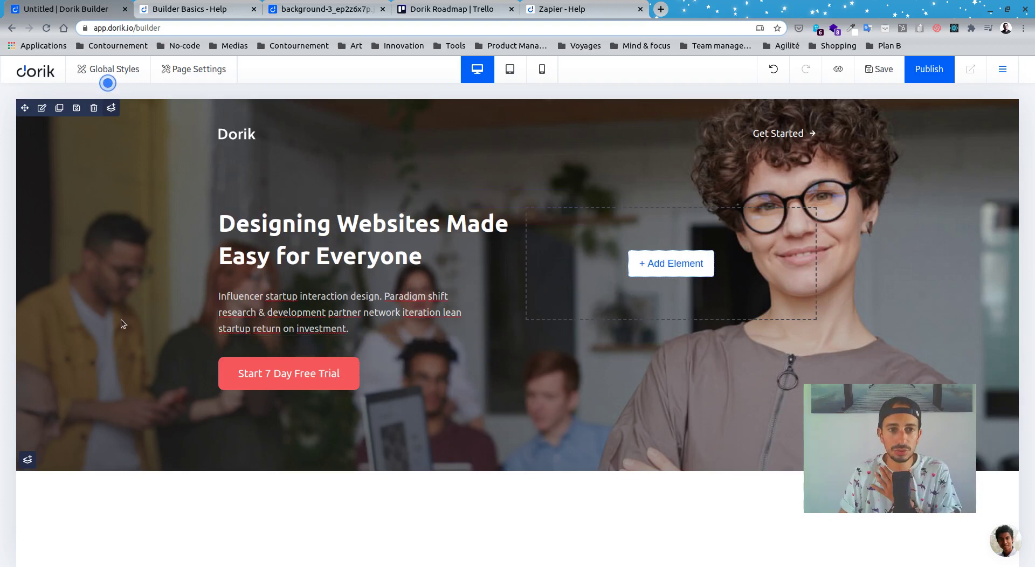
click(372, 247)
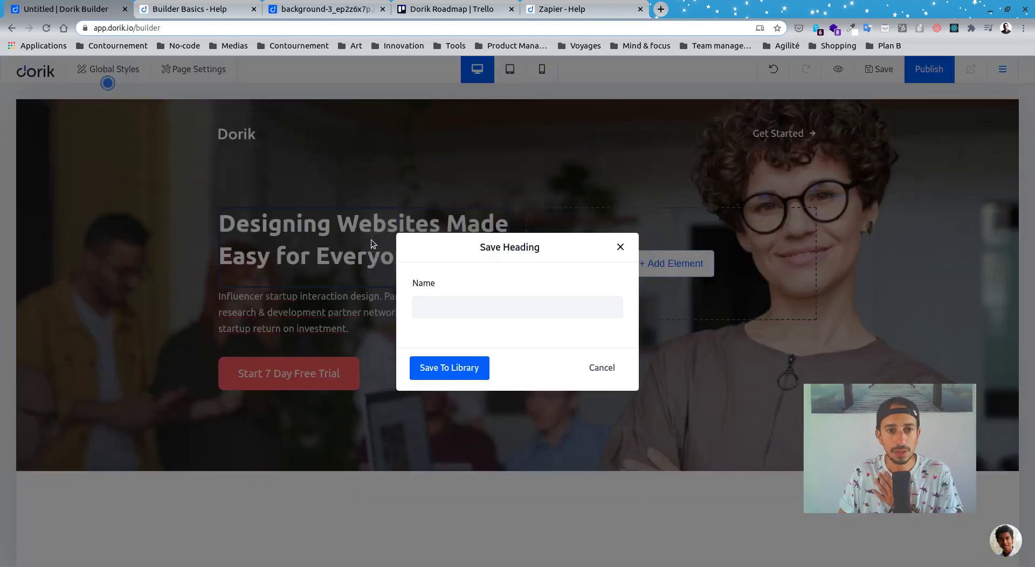
click(619, 245)
click(275, 252)
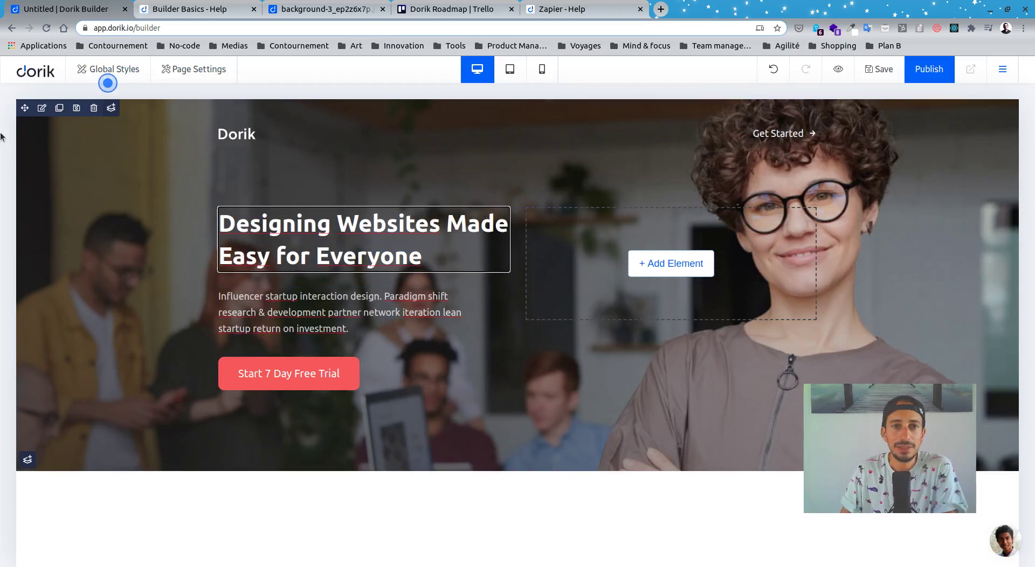
Step: Skip the Global Styles tour, then review the site-wide style options and saved colors and close them
click(111, 82)
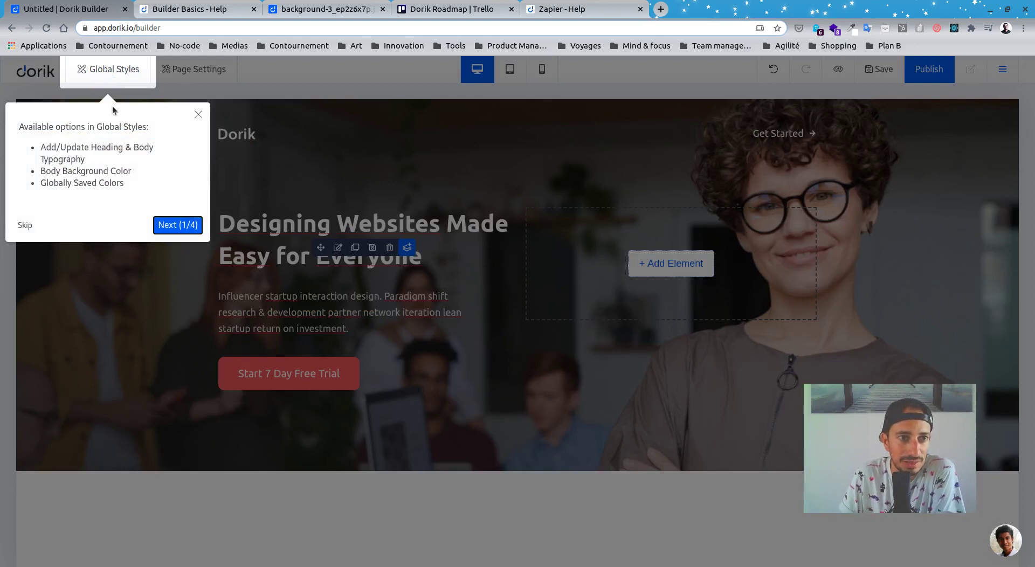
click(26, 225)
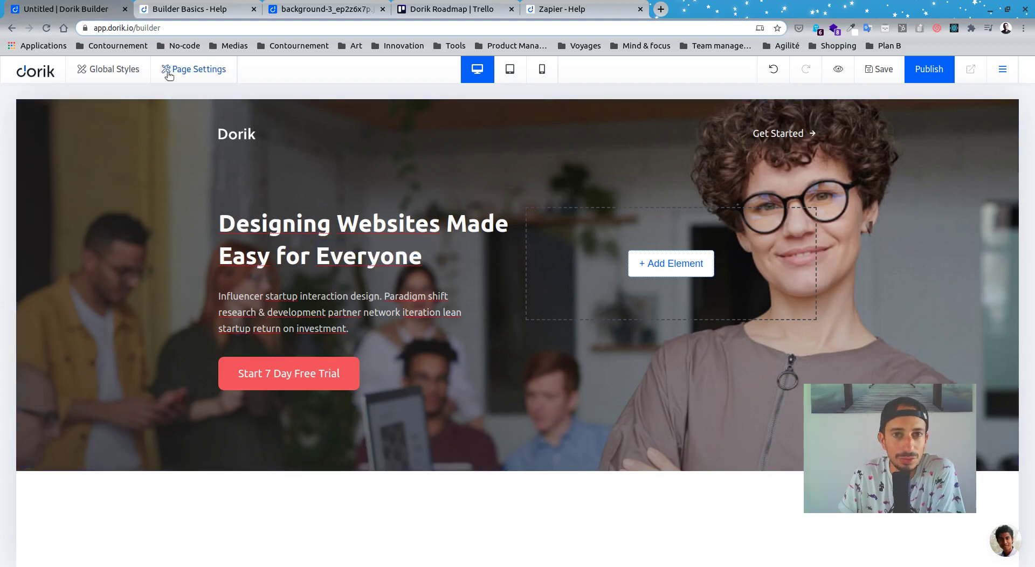
click(117, 74)
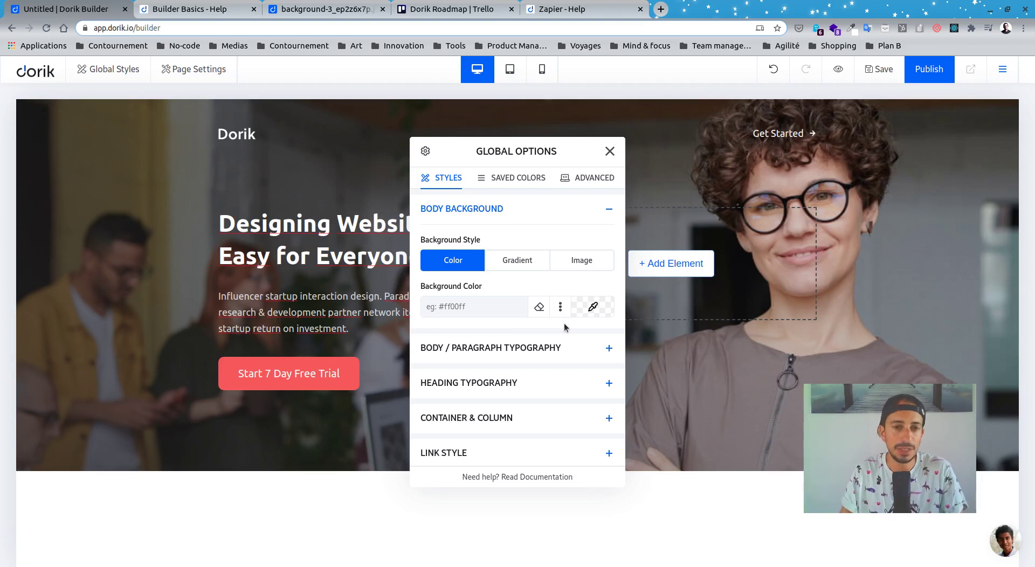
scroll(558, 302, down, 1)
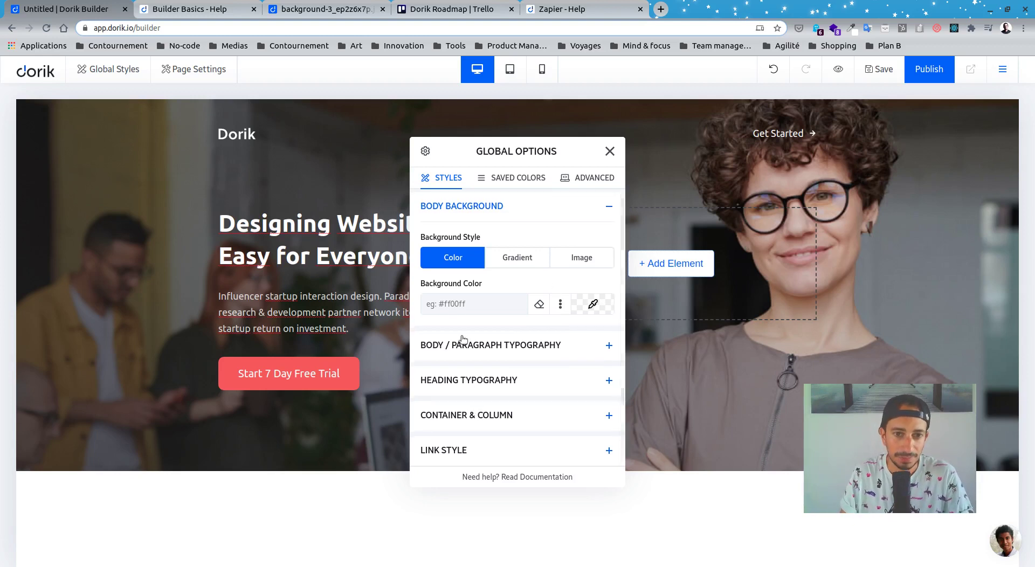
click(526, 182)
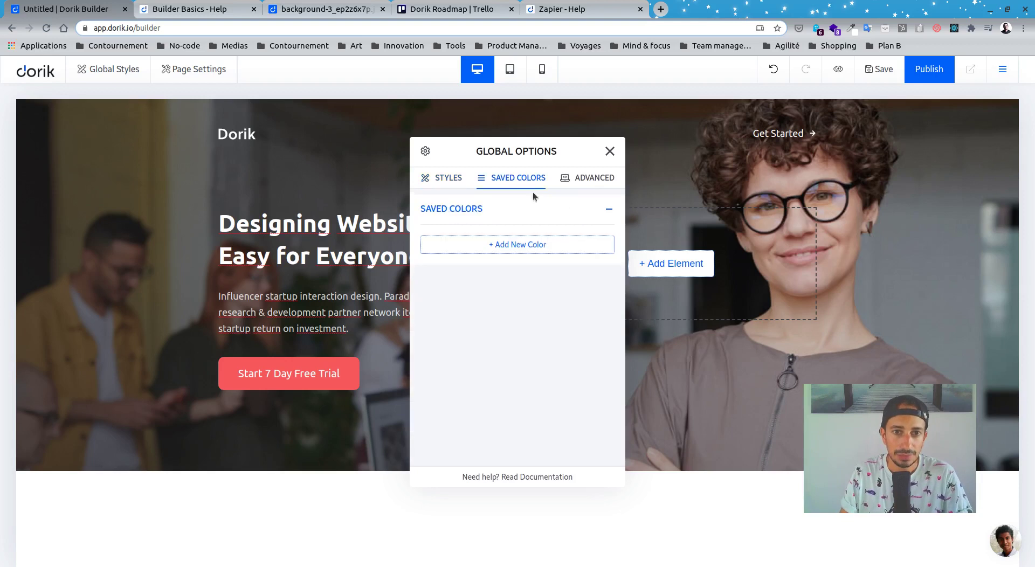
click(445, 184)
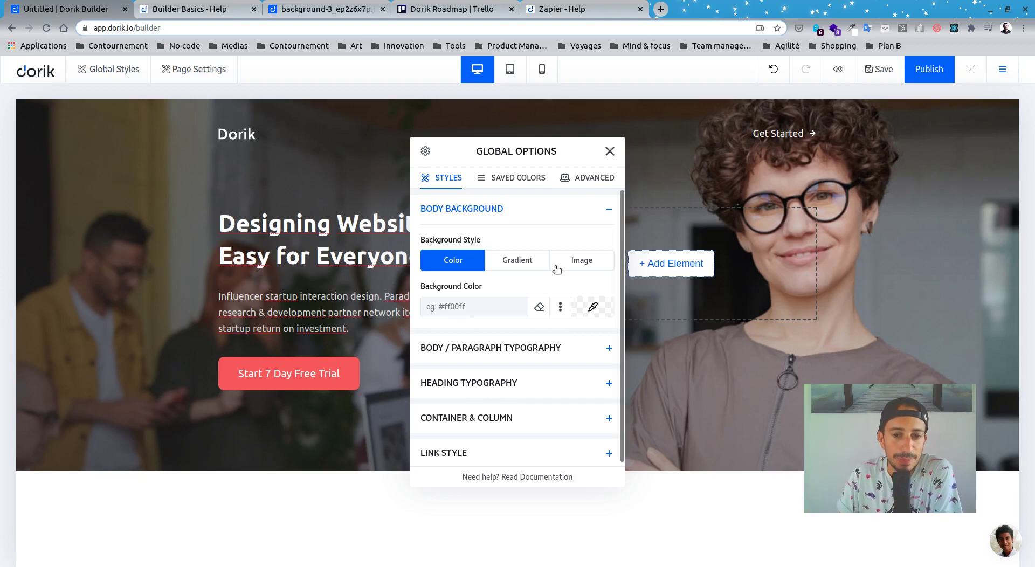
click(610, 153)
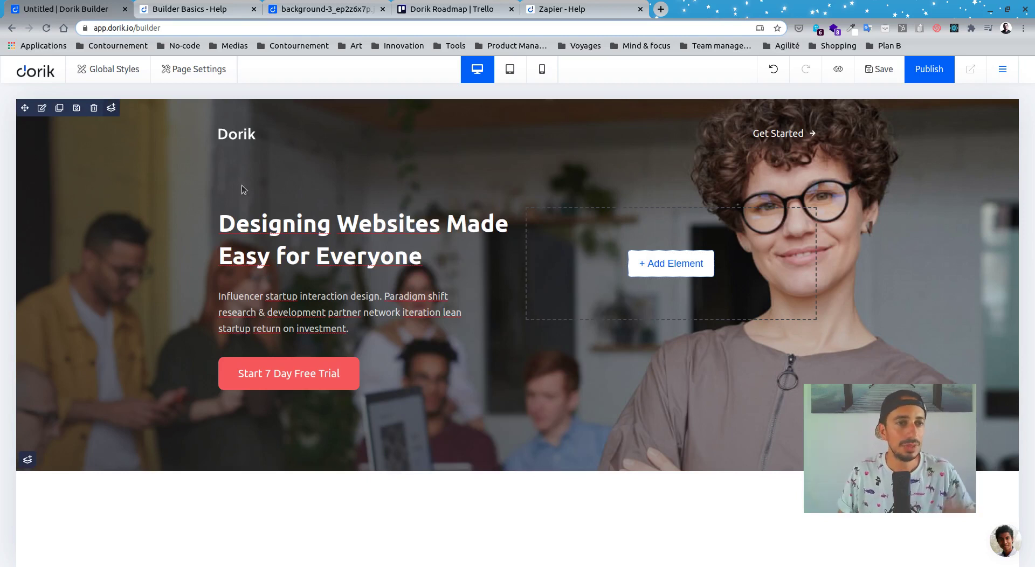
Step: Review the page settings for site title and description, analytics, chat and marketing integrations, and custom header and footer code
click(221, 76)
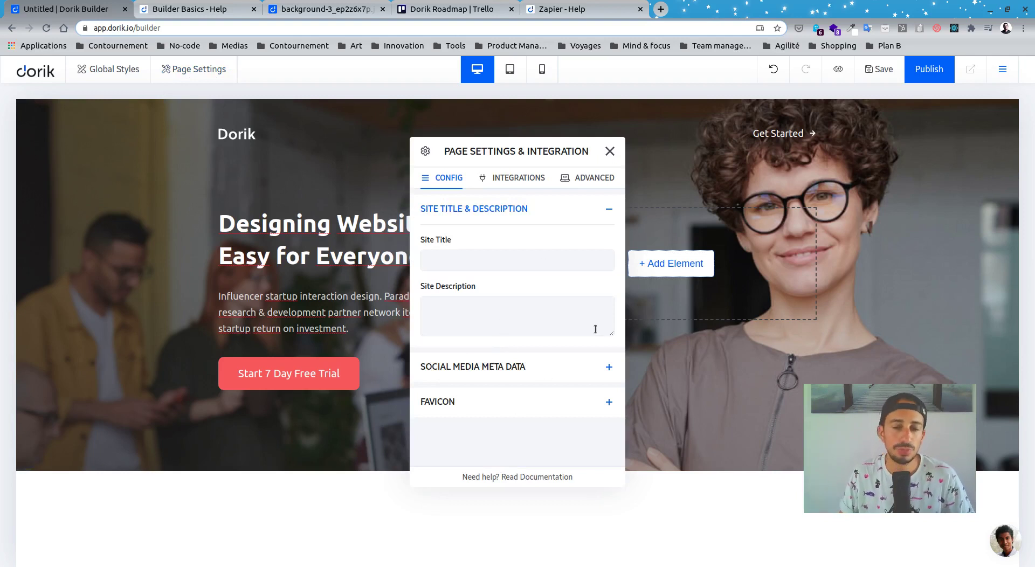
click(518, 182)
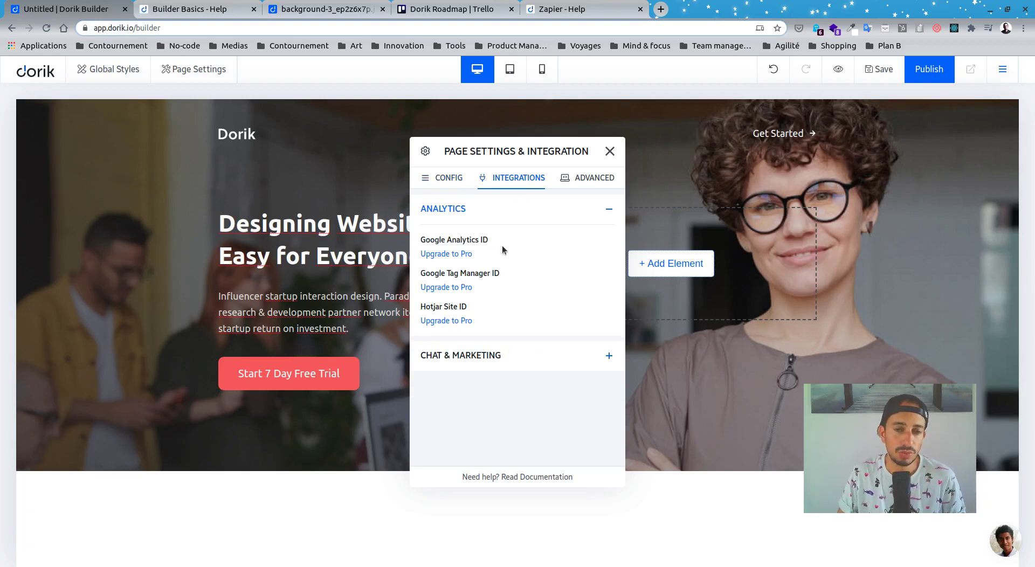
click(469, 360)
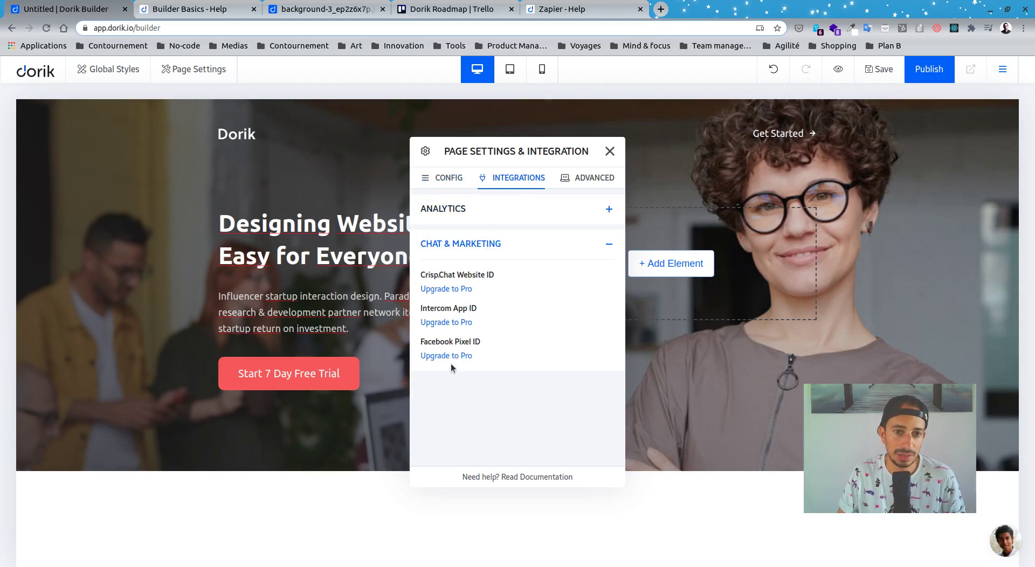
click(583, 181)
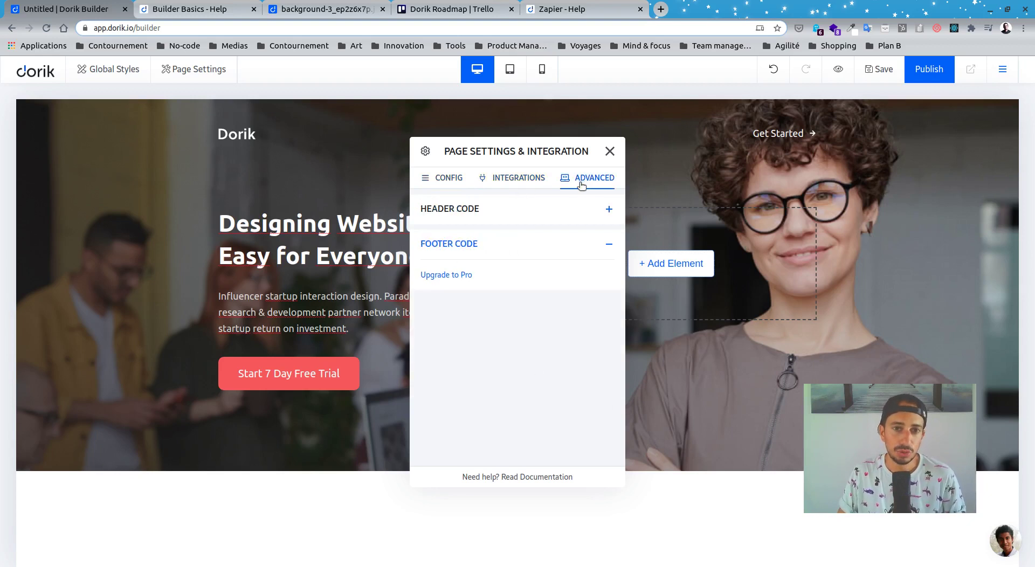
click(480, 208)
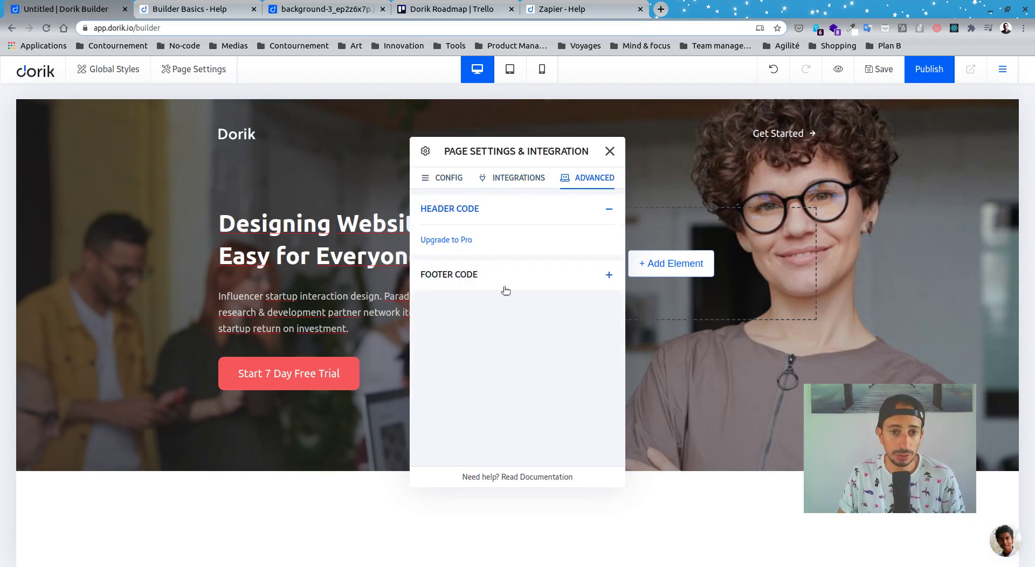
click(611, 152)
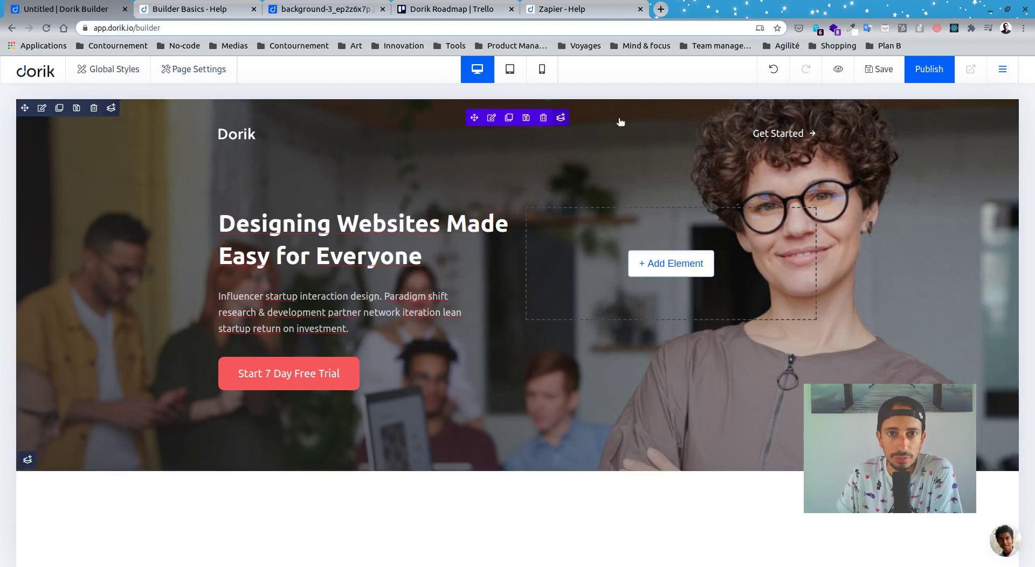
Step: Preview the hero section in the tablet and mobile layouts, then return to the desktop layout
click(512, 69)
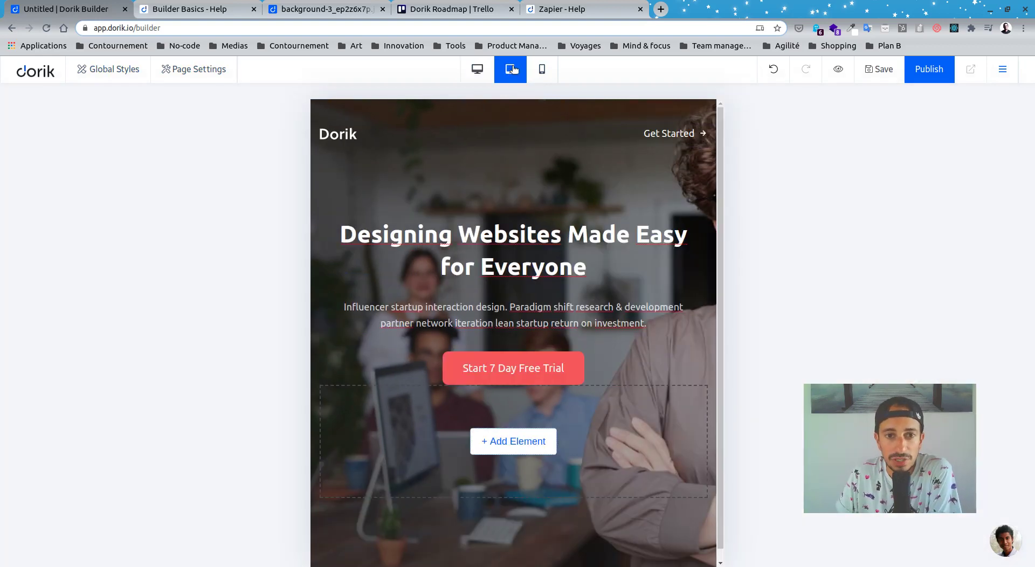
click(548, 71)
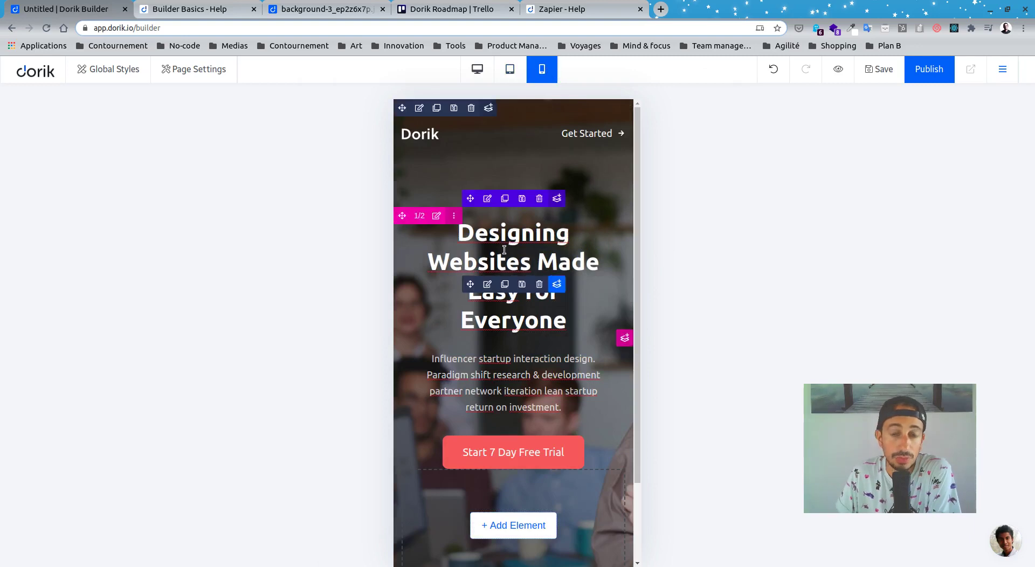
scroll(517, 132, down, 2)
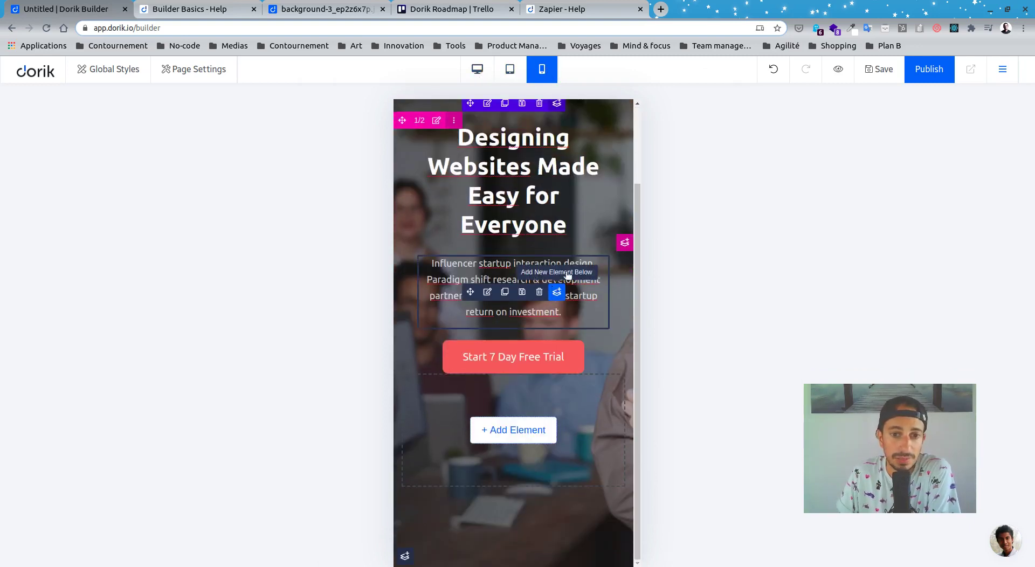
scroll(518, 242, up, 2)
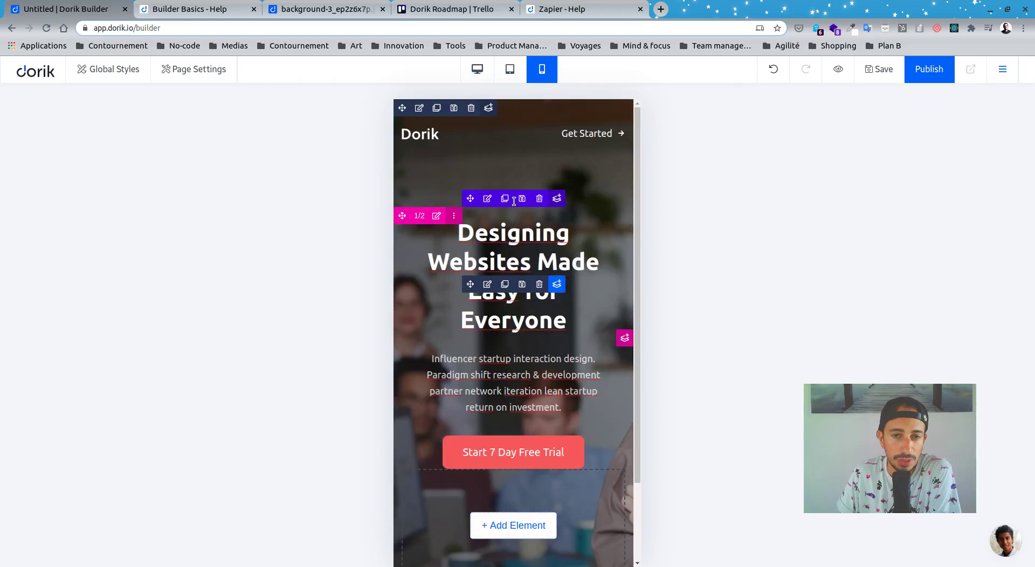
click(478, 70)
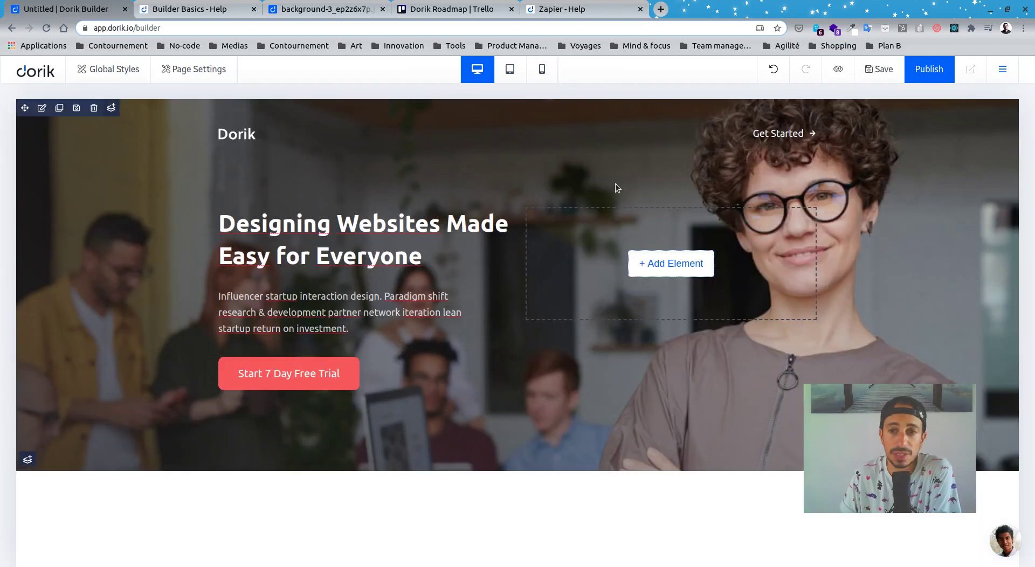
click(550, 78)
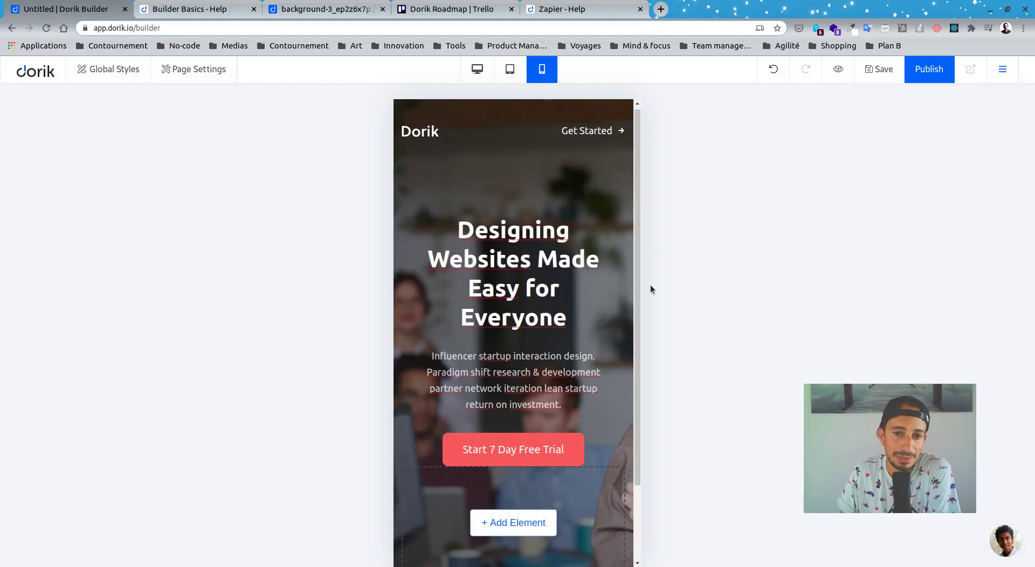
click(476, 70)
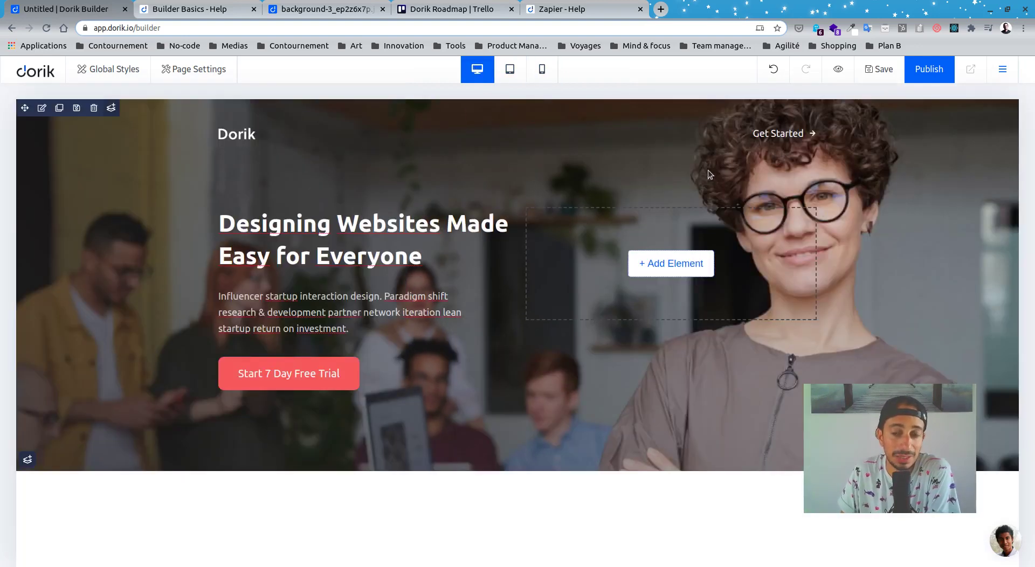
Step: Review the hero section's background size and position settings in the tablet layout, then close them
click(517, 81)
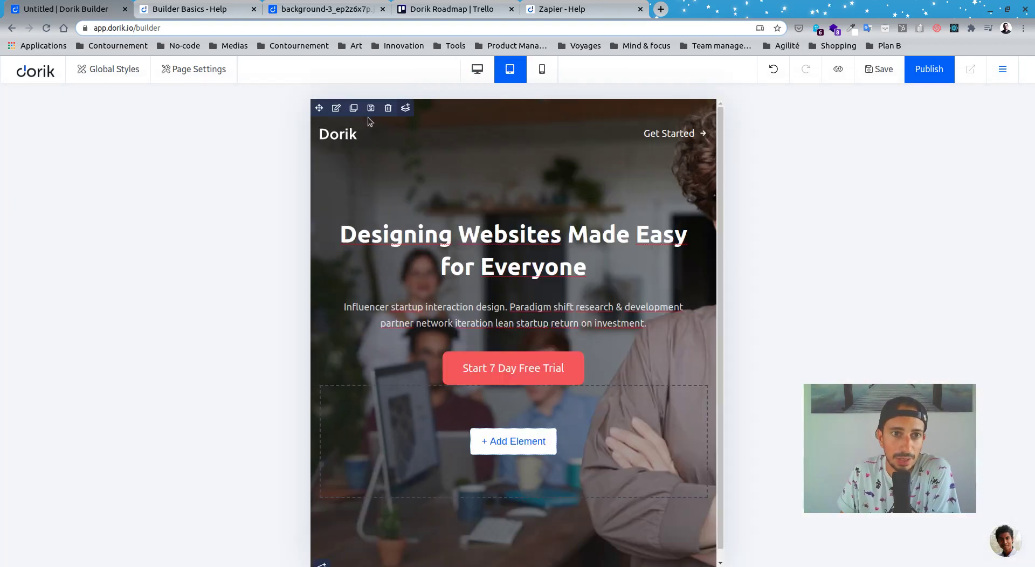
click(337, 108)
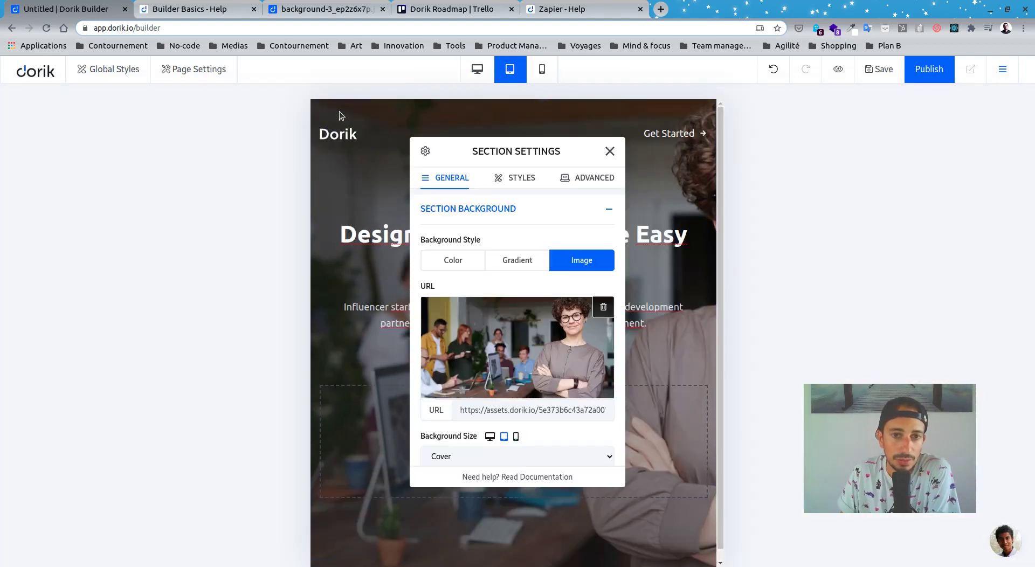
scroll(544, 259, down, 3)
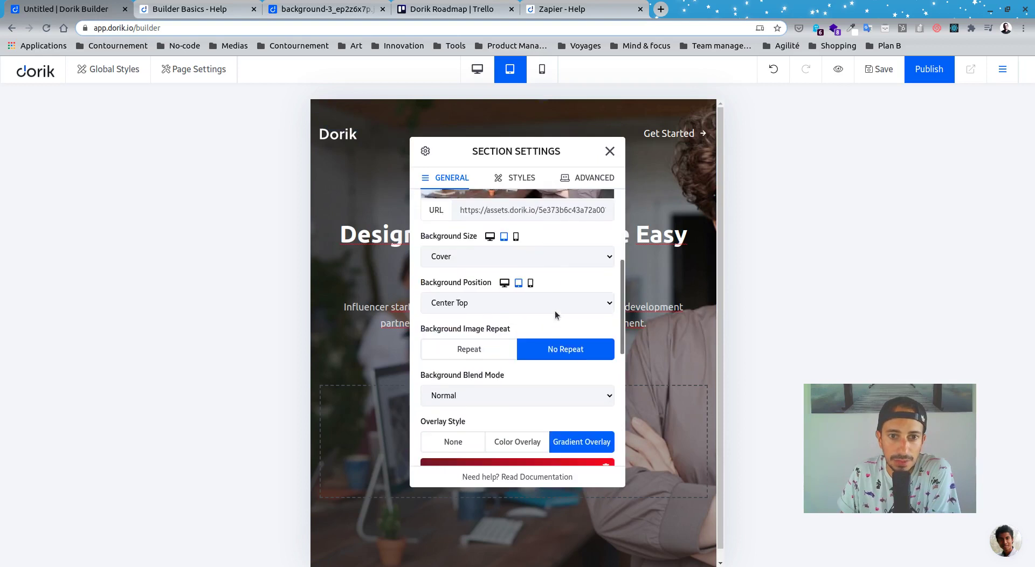
click(539, 304)
click(539, 303)
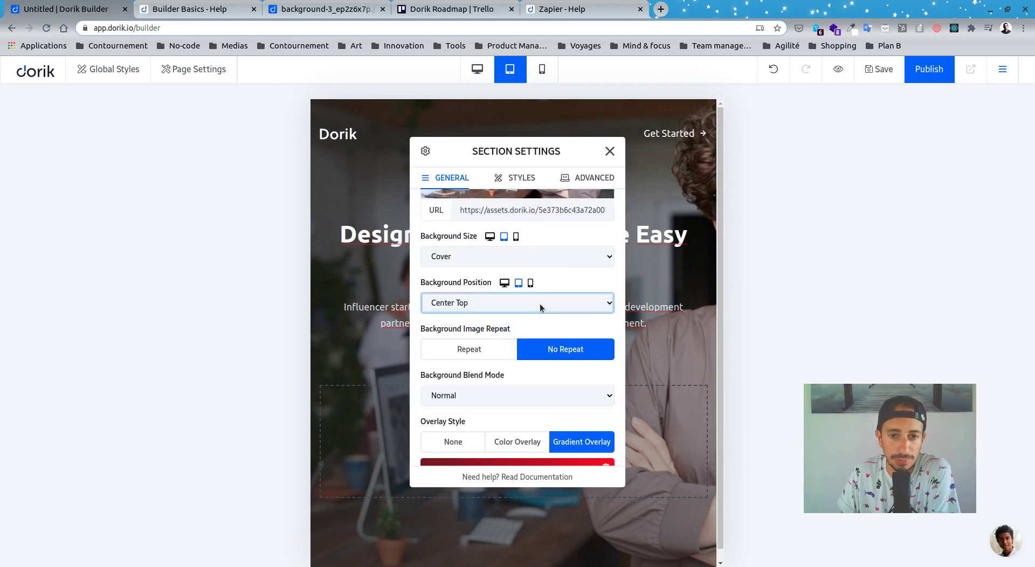
click(610, 151)
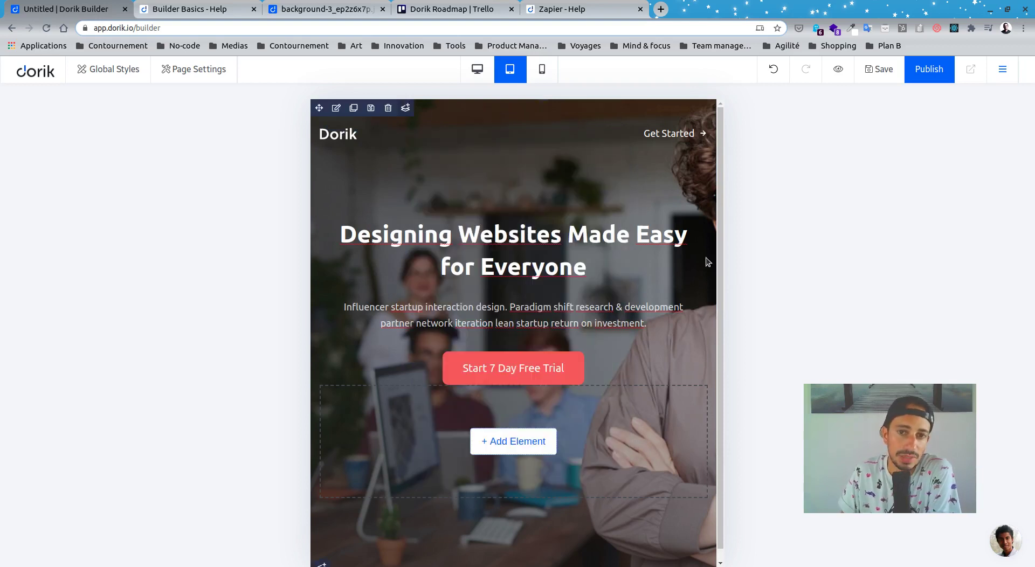
Step: Compare the hero section in the mobile and tablet layouts, check the row's style settings, and return to the desktop layout
scroll(708, 263, down, 1)
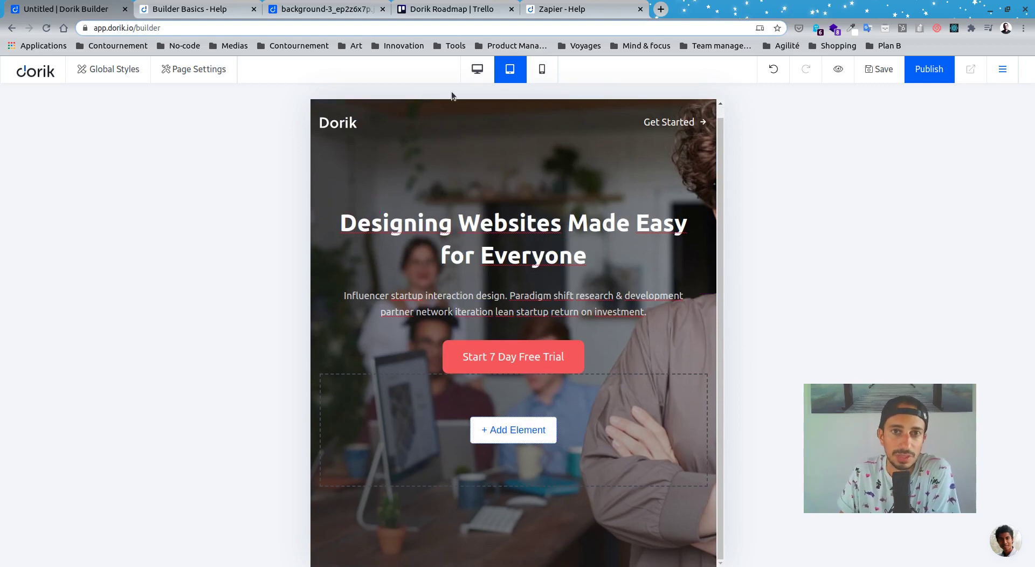
click(542, 71)
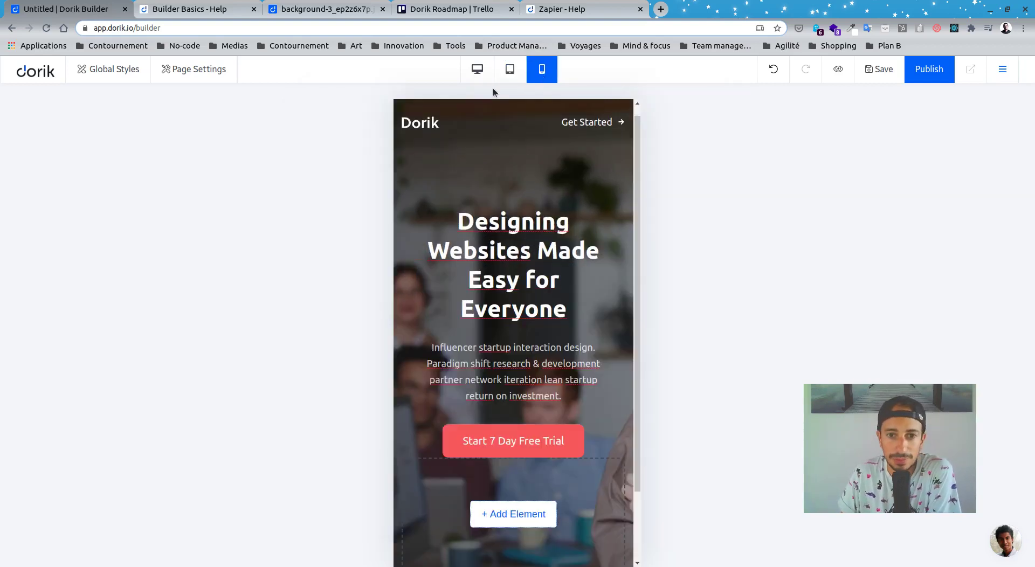
click(507, 72)
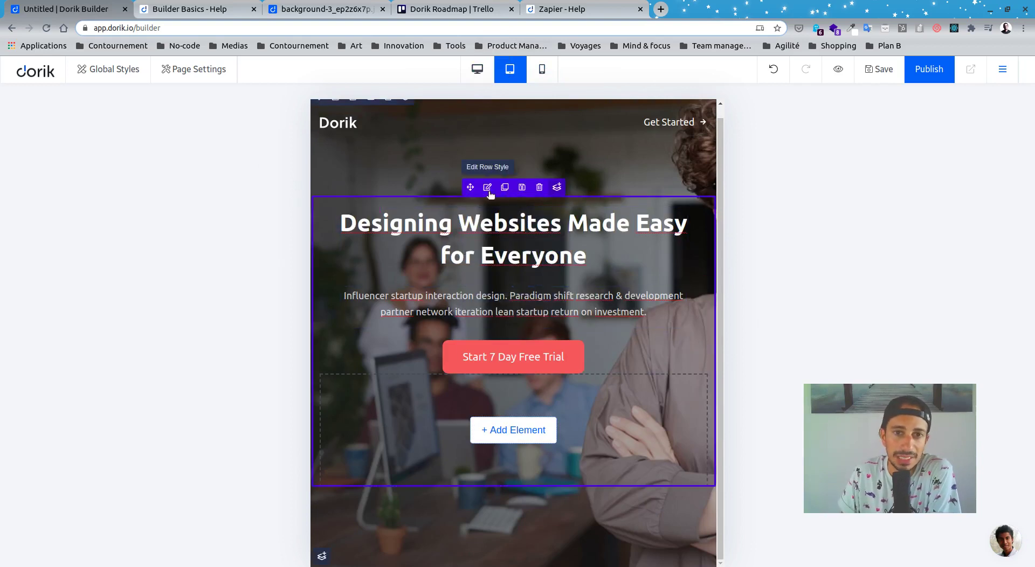
click(487, 188)
click(610, 151)
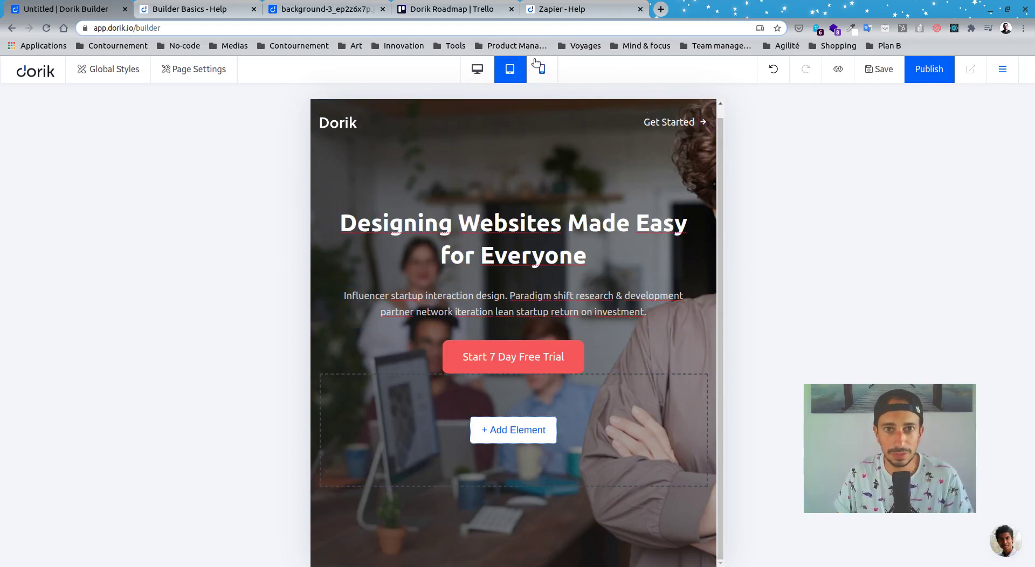
click(477, 69)
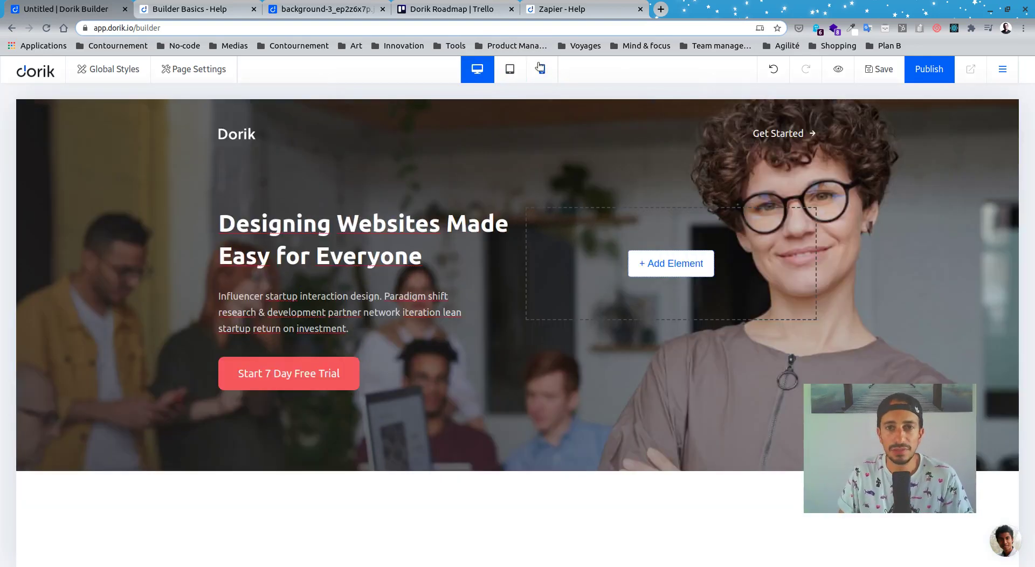
click(539, 67)
click(473, 75)
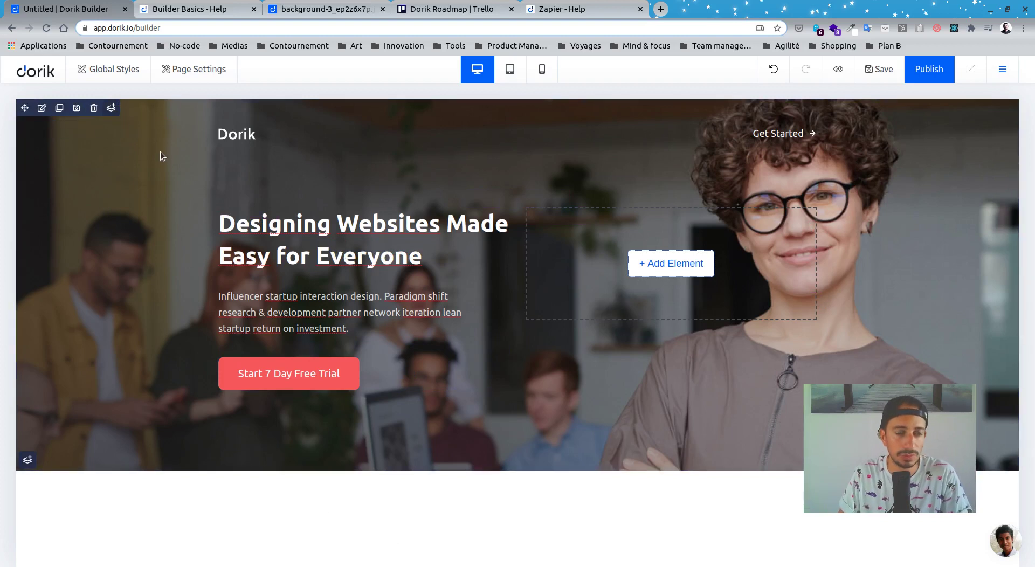
Step: Browse the pre-designed section library, then add a custom section with two equal columns below the hero
click(111, 107)
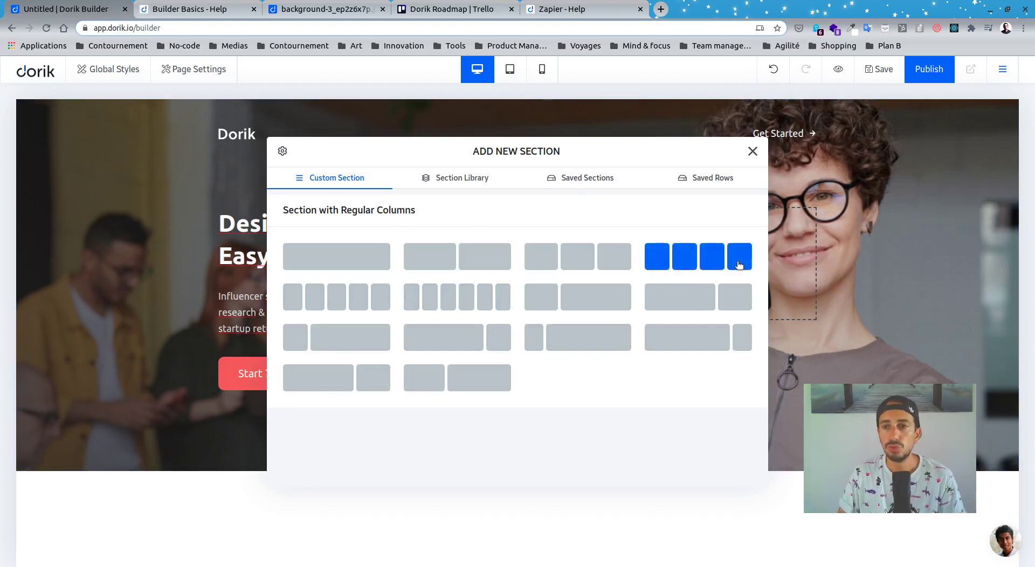
click(450, 178)
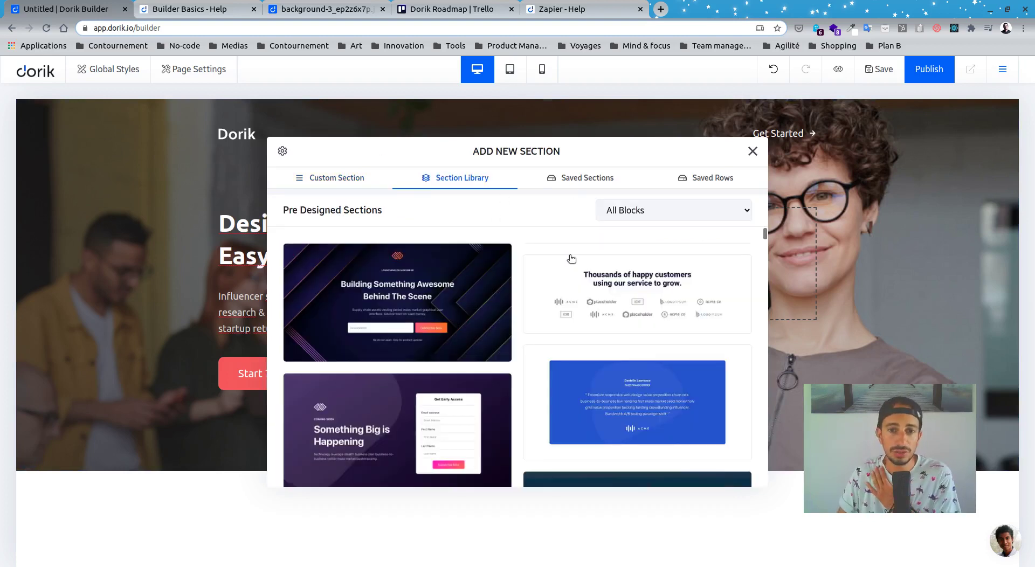
click(320, 179)
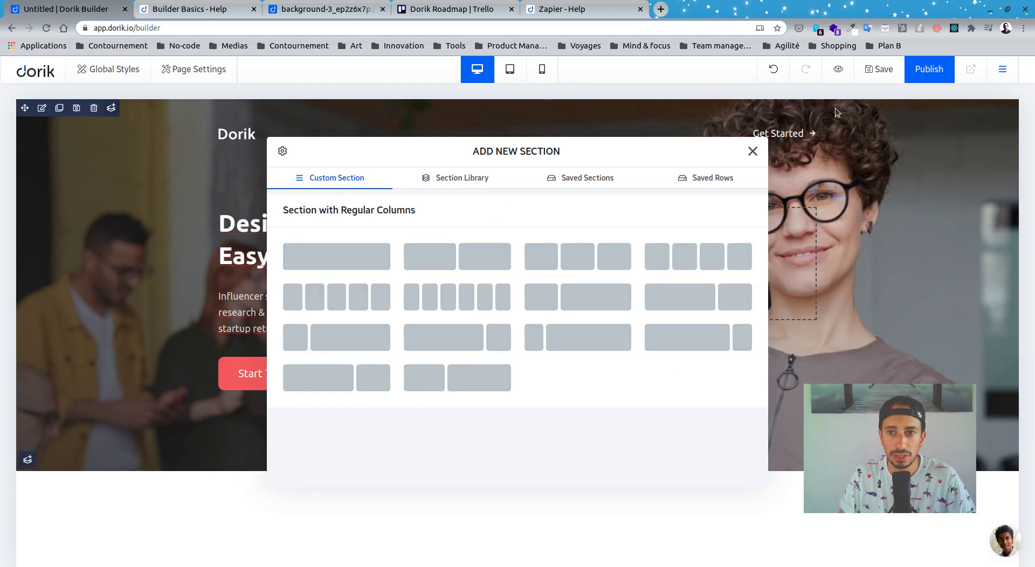
click(456, 257)
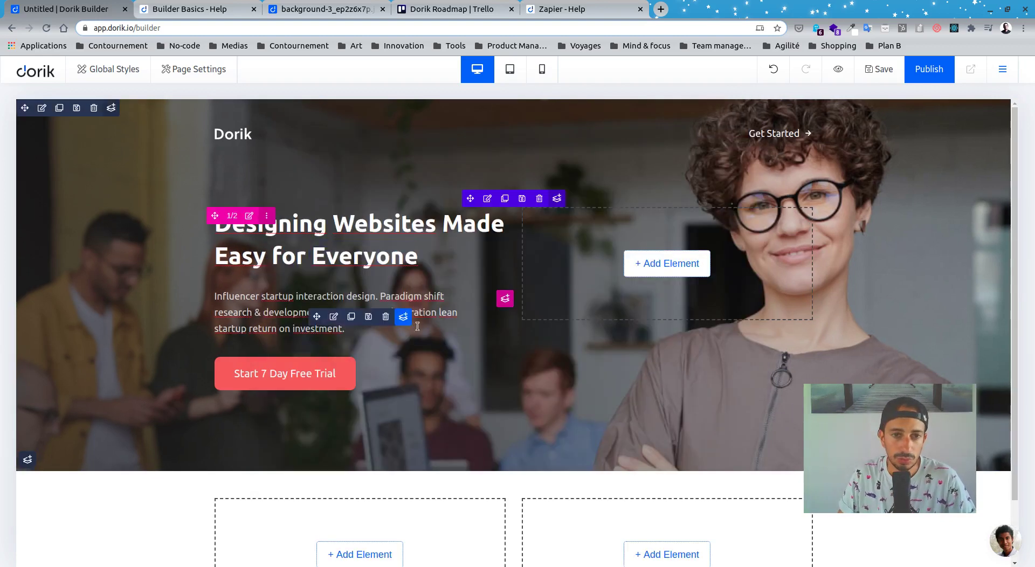
Step: Change the new two-column section's background style to Image
scroll(985, 327, down, 2)
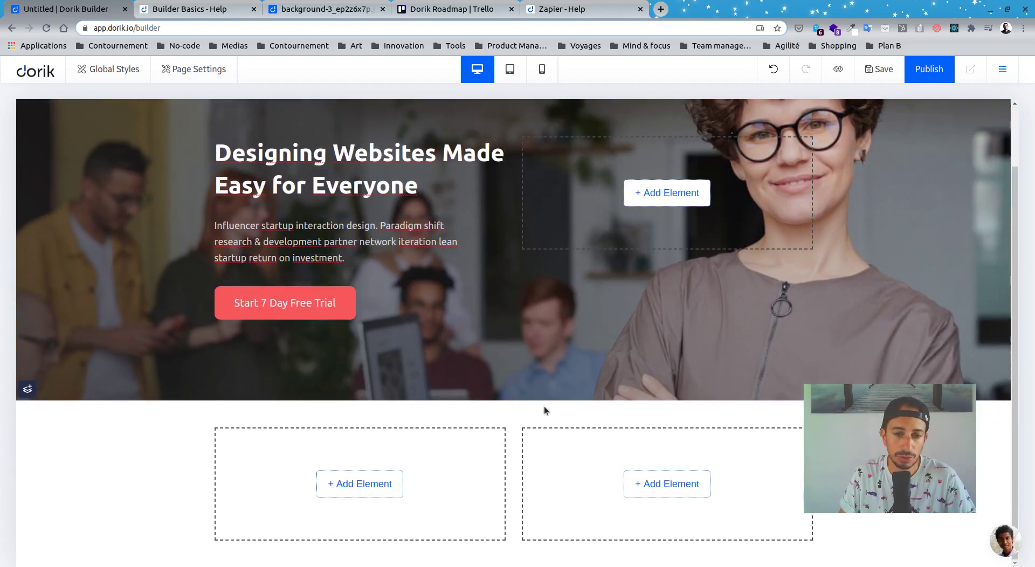
click(41, 411)
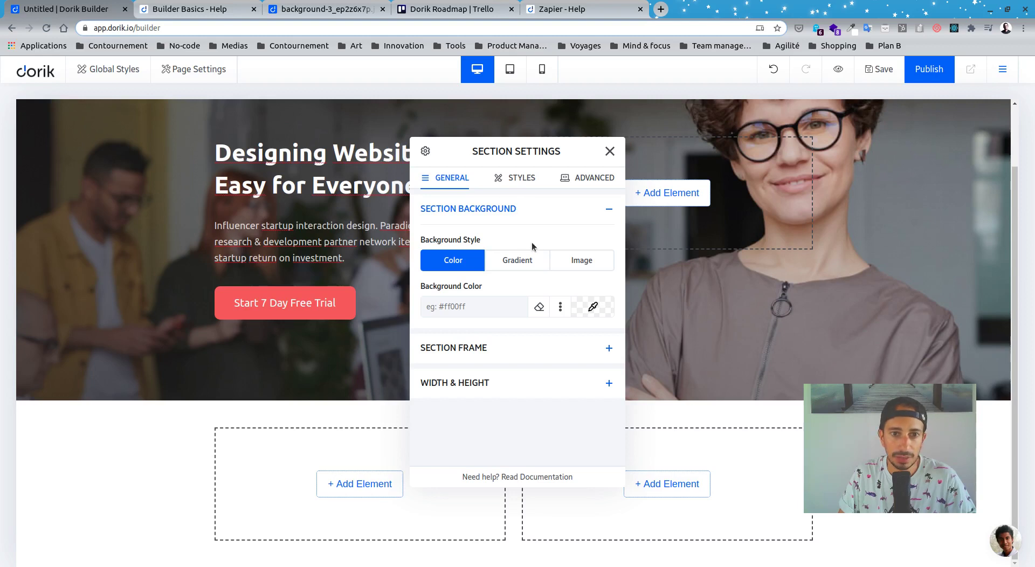
click(577, 261)
scroll(491, 313, down, 2)
click(474, 294)
Step: Copy the address of background-3_ep2z6x7p.jpg from its open browser tab and use it as the section's background image URL
click(323, 9)
click(324, 28)
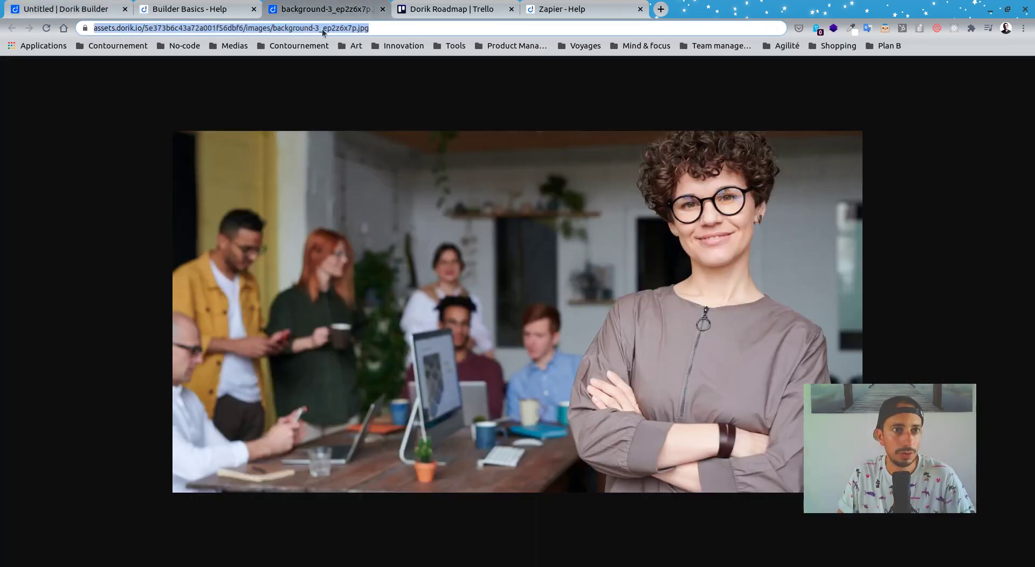
key(ctrl+c)
click(65, 9)
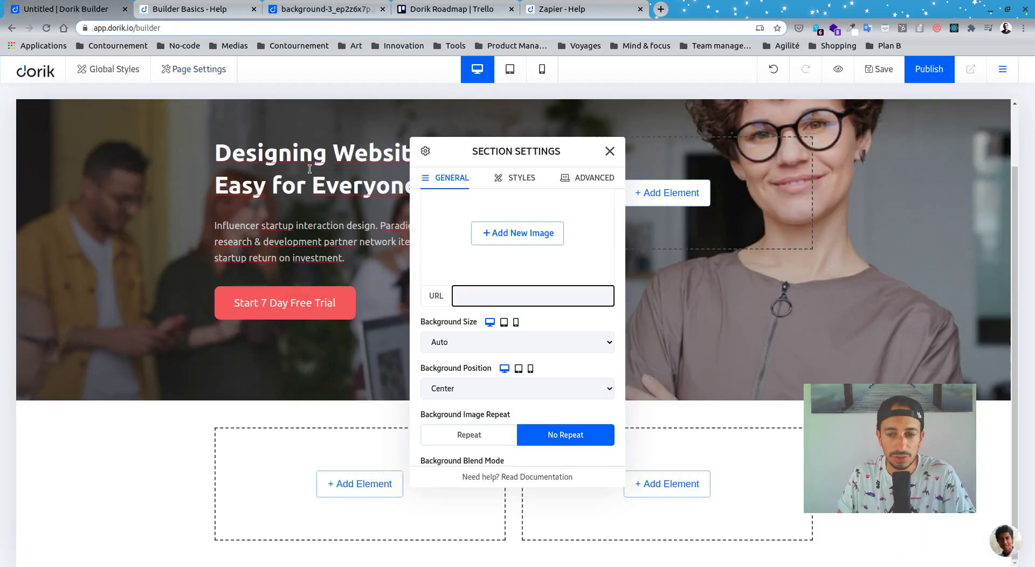
click(496, 300)
key(ctrl+v)
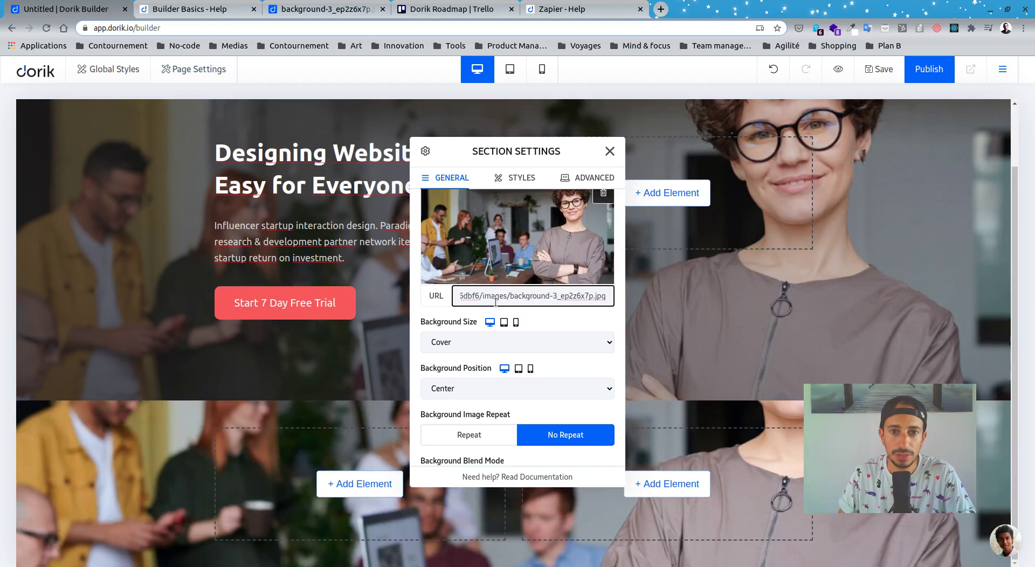
Step: Try Contain as the new section's background size for tablet, and set it to Auto instead
scroll(576, 323, down, 1)
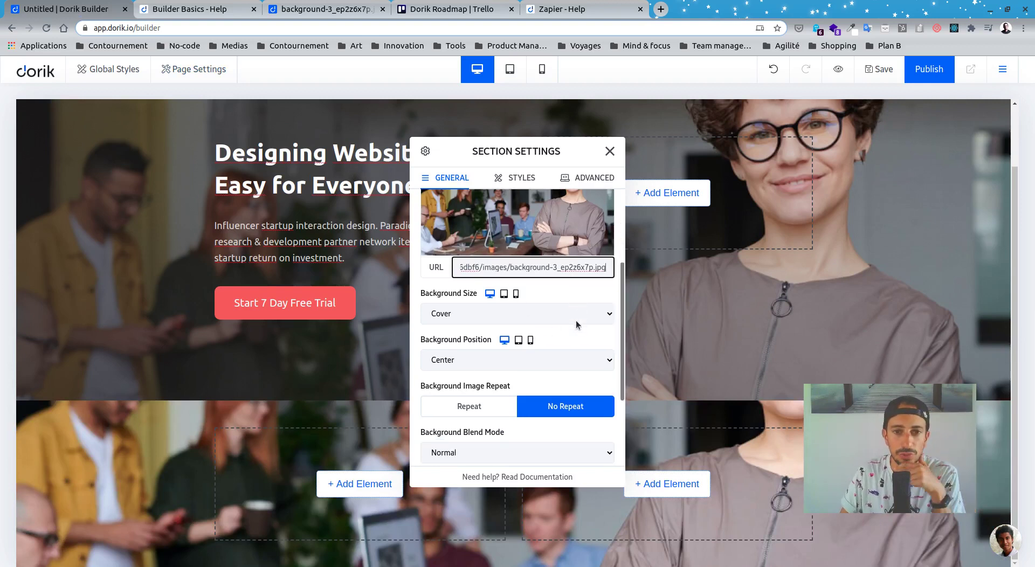
click(505, 294)
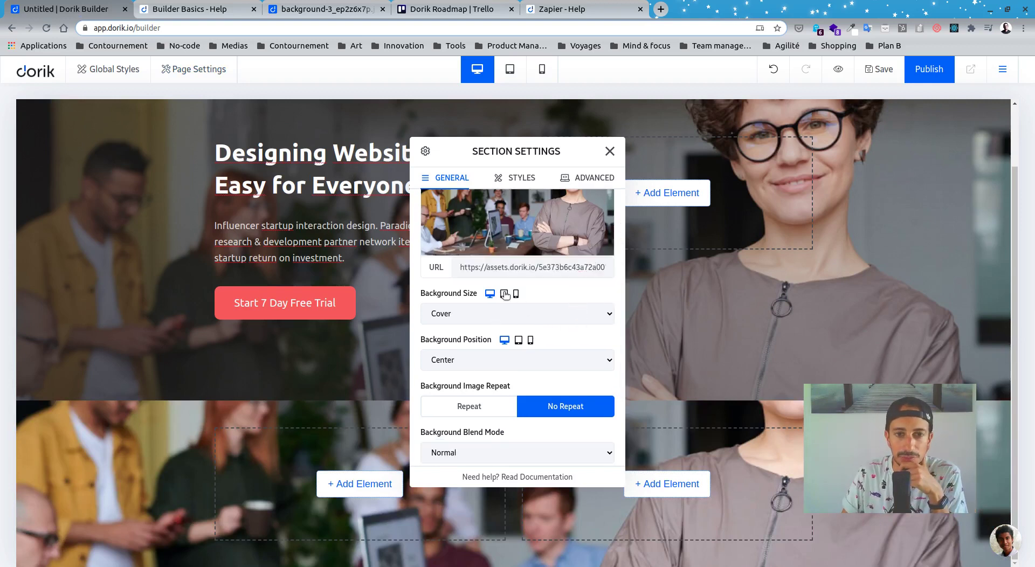
click(505, 294)
click(503, 314)
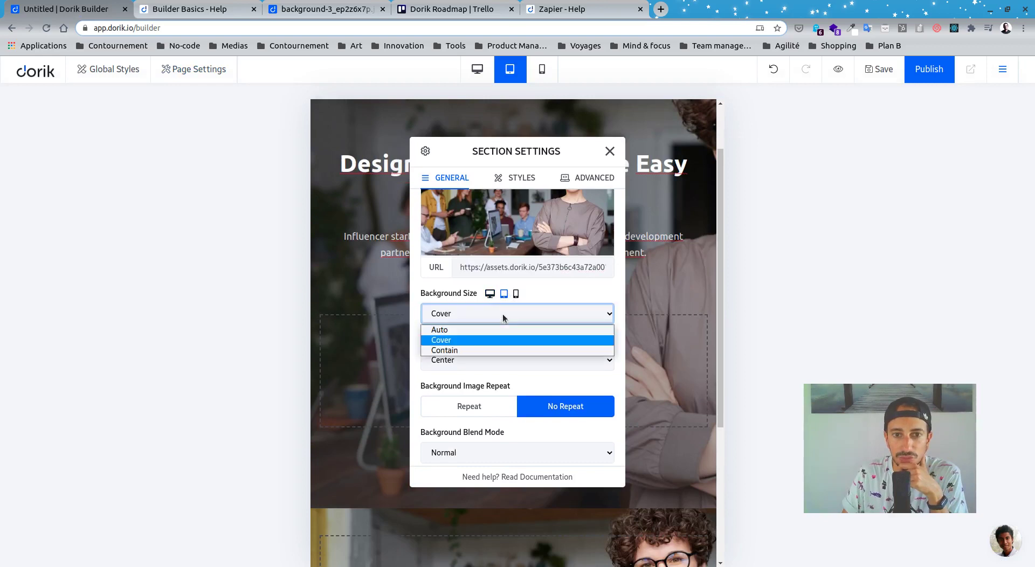
click(492, 351)
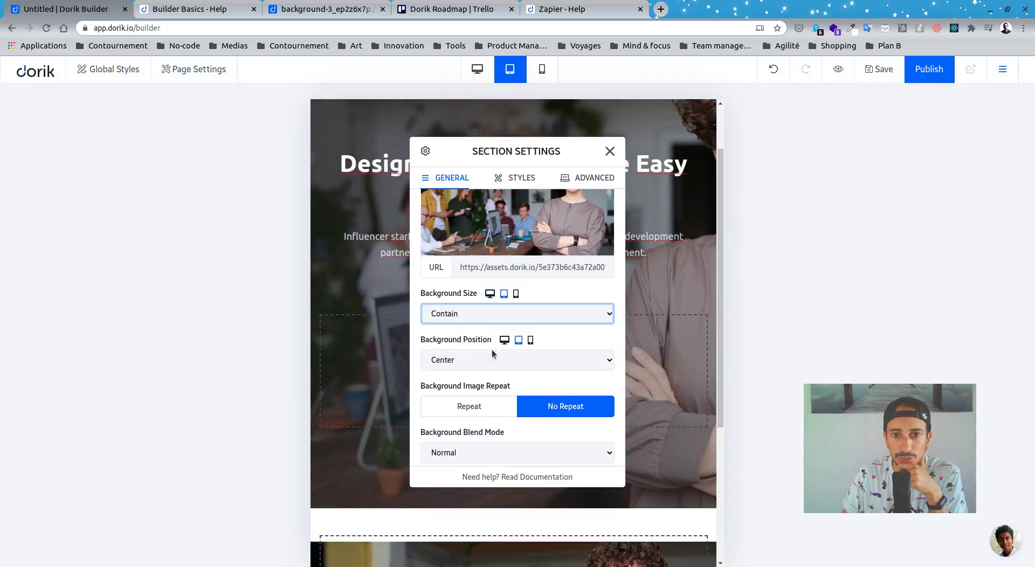
click(499, 313)
click(485, 327)
click(490, 294)
click(504, 294)
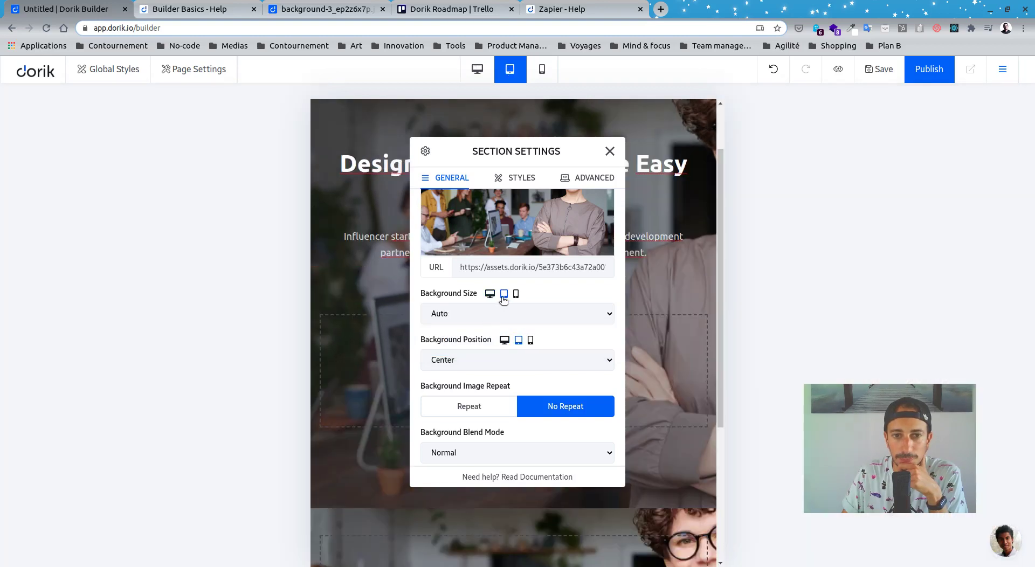
click(492, 314)
click(535, 314)
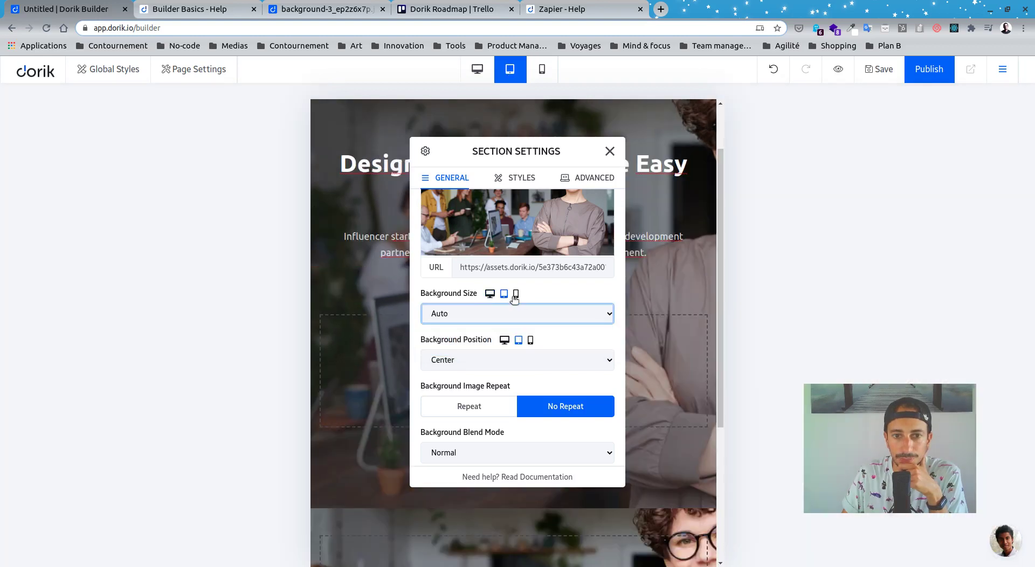
Step: Set the new section's background position to Center Right for the tablet layout
click(492, 358)
click(493, 358)
click(493, 358)
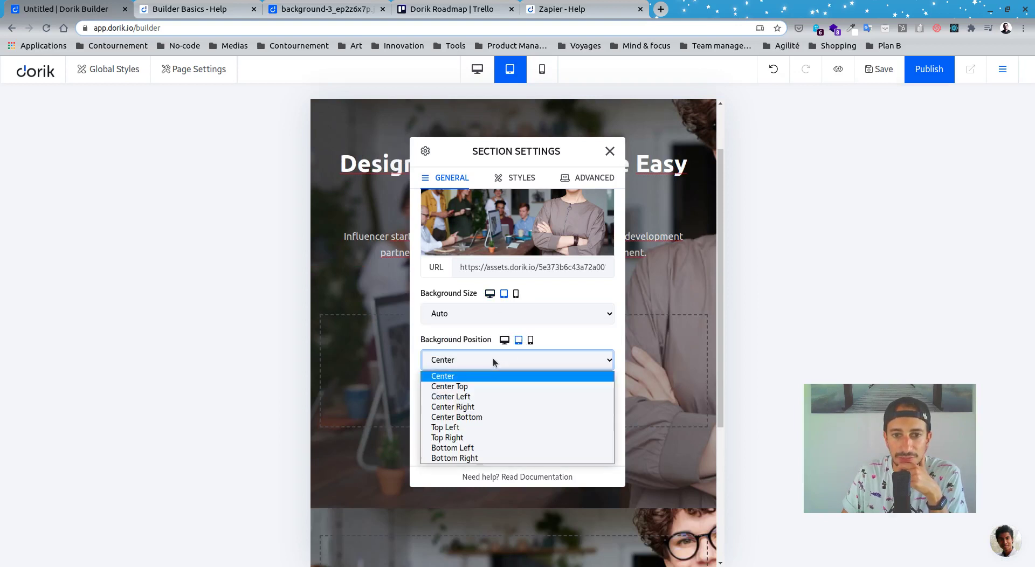
click(493, 407)
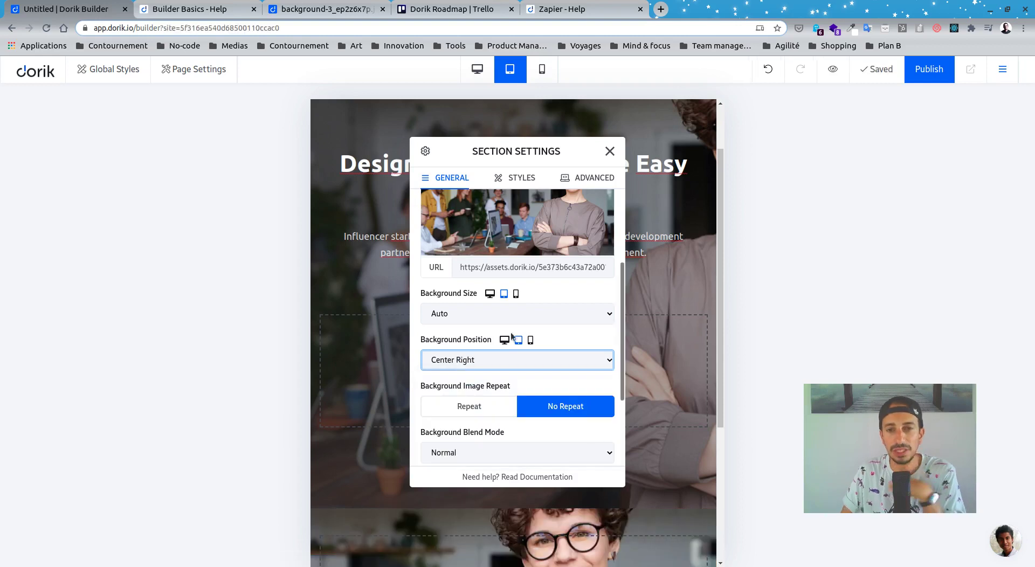
Step: Compare the new section's background in the desktop and tablet layouts and review its blend mode and overlay options
click(489, 295)
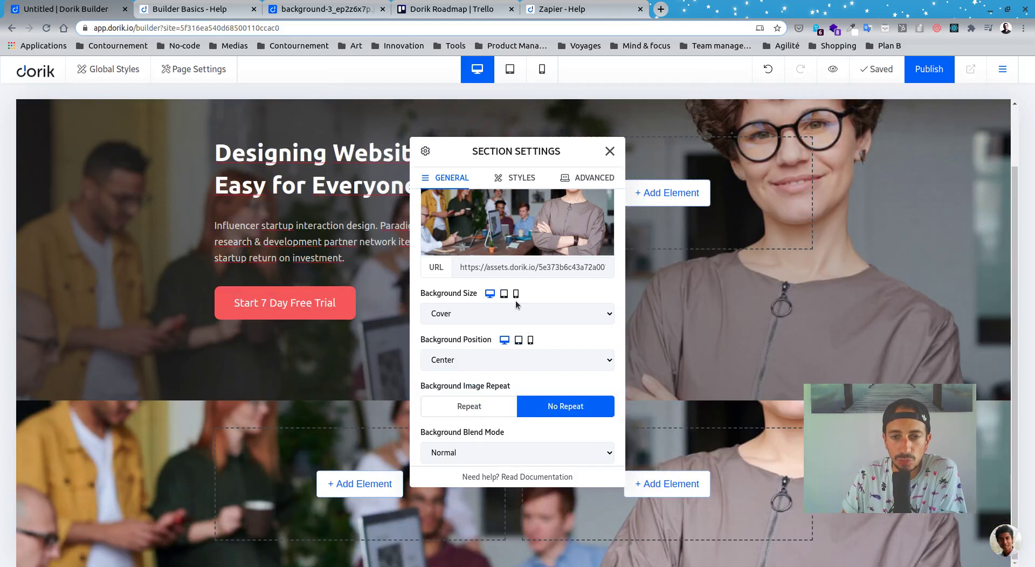
click(504, 294)
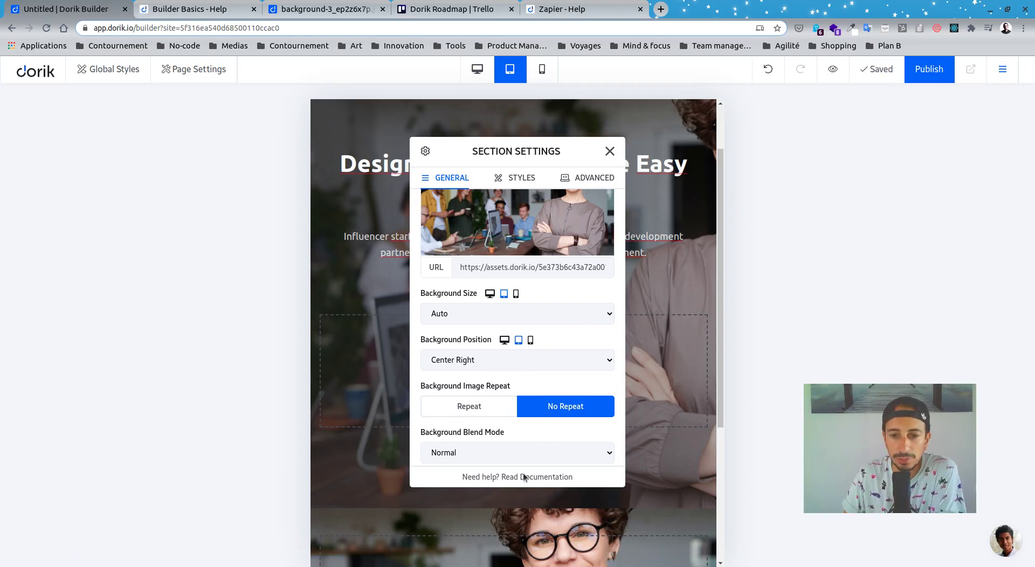
scroll(593, 296, down, 3)
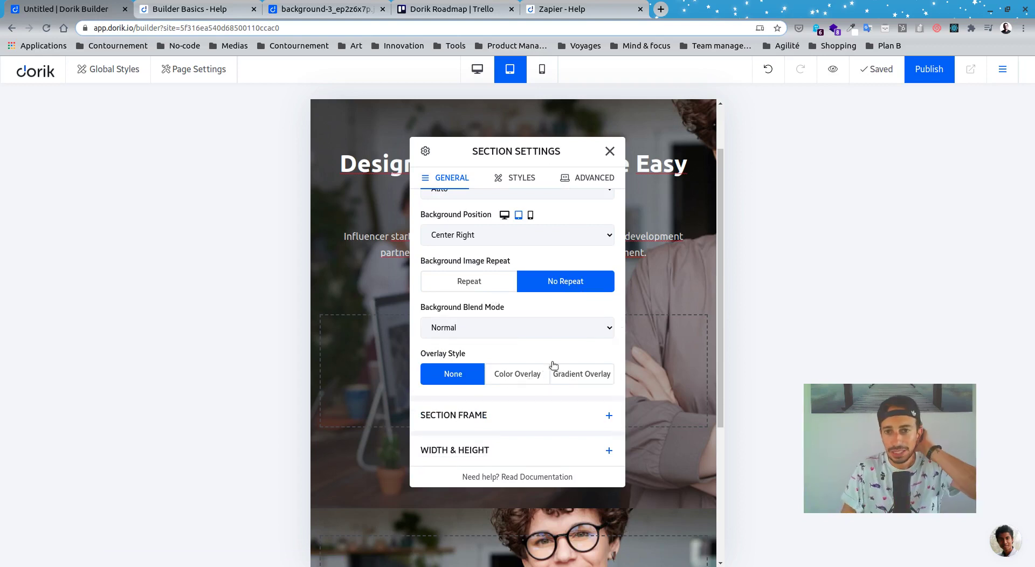
scroll(681, 467, down, 5)
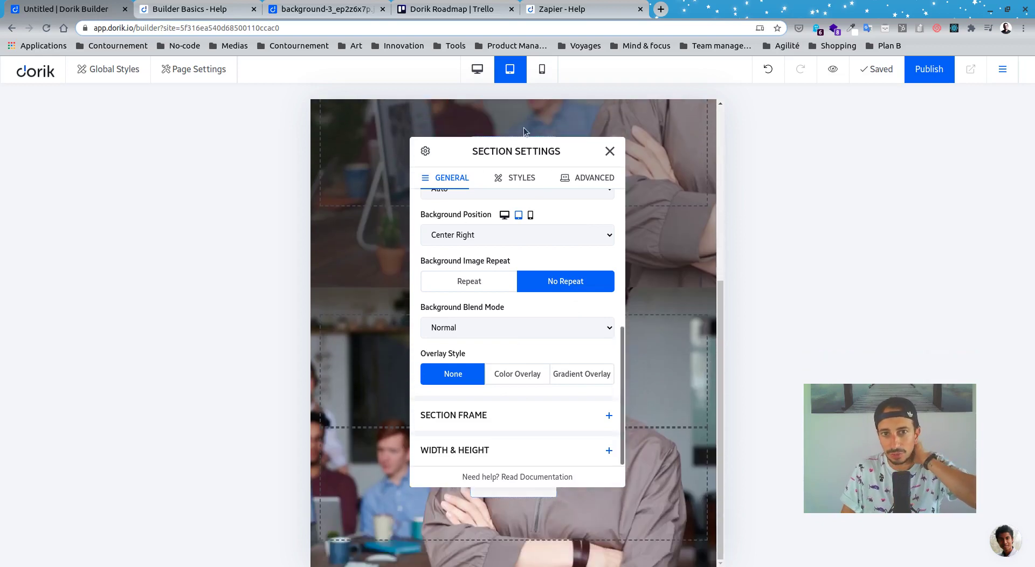
click(456, 46)
click(360, 86)
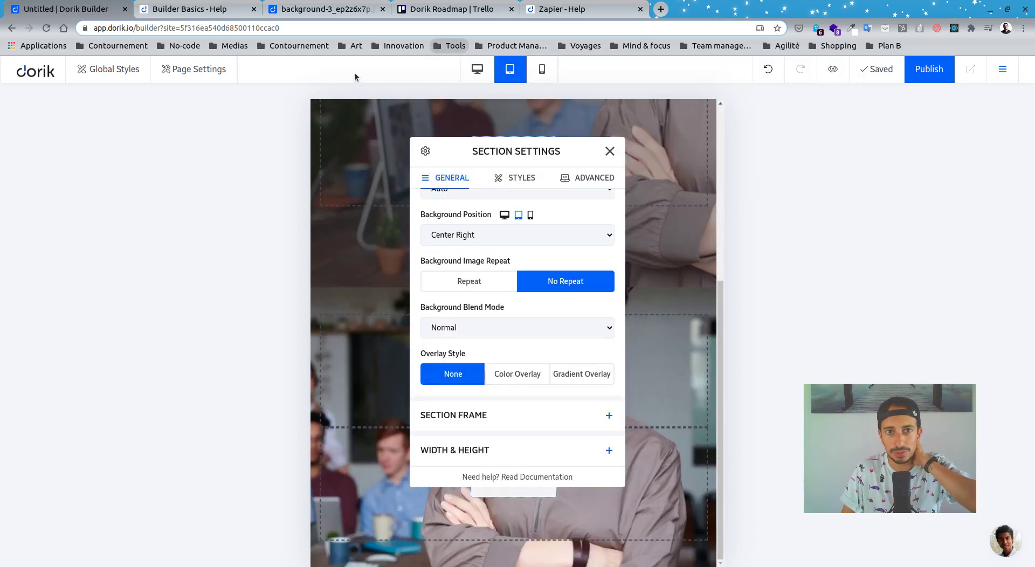
click(478, 69)
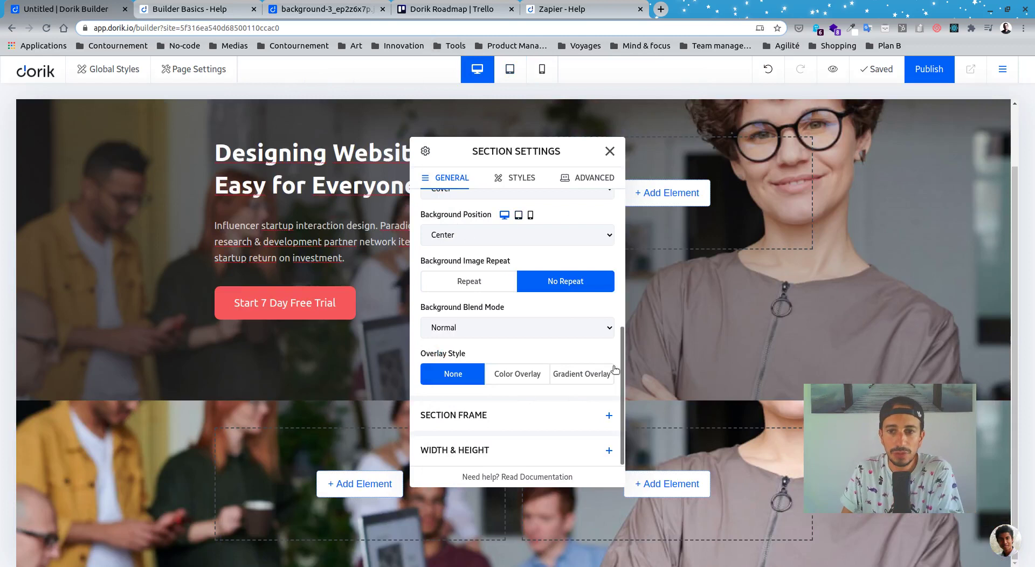
scroll(777, 324, up, 1)
scroll(777, 319, down, 1)
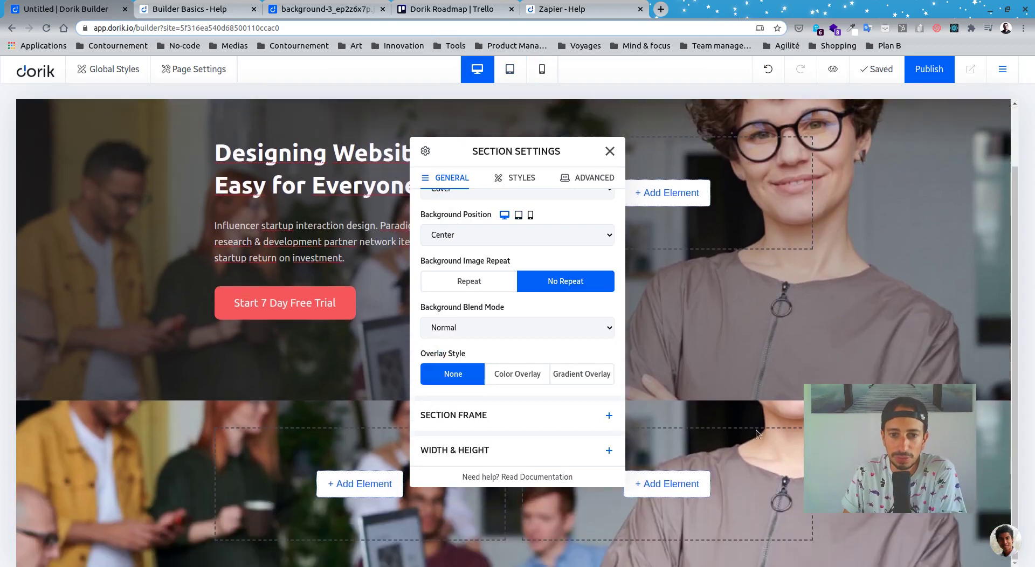
Step: Set the second section's background position to Center Top for the desktop layout
scroll(494, 249, up, 5)
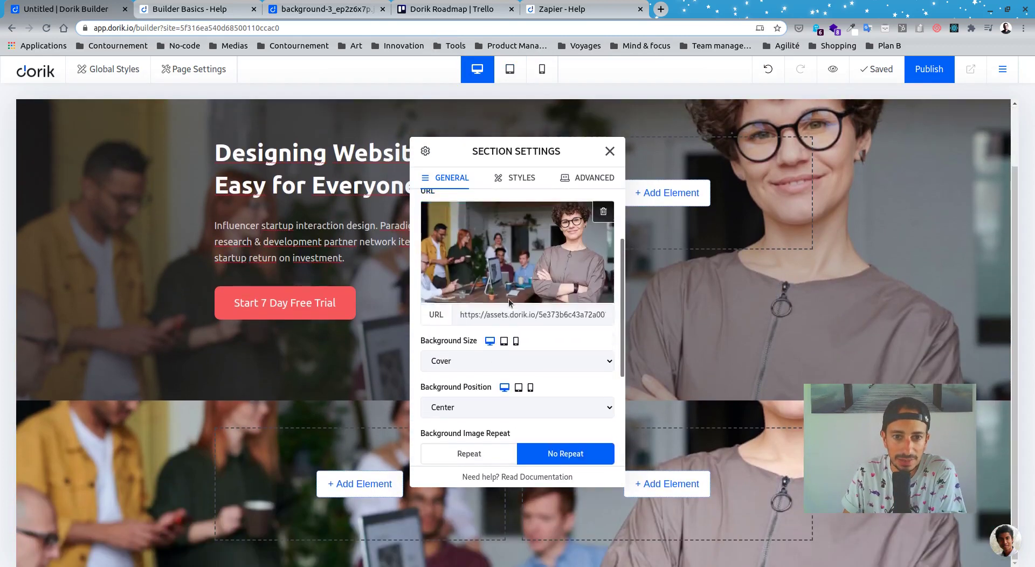
scroll(517, 370, down, 2)
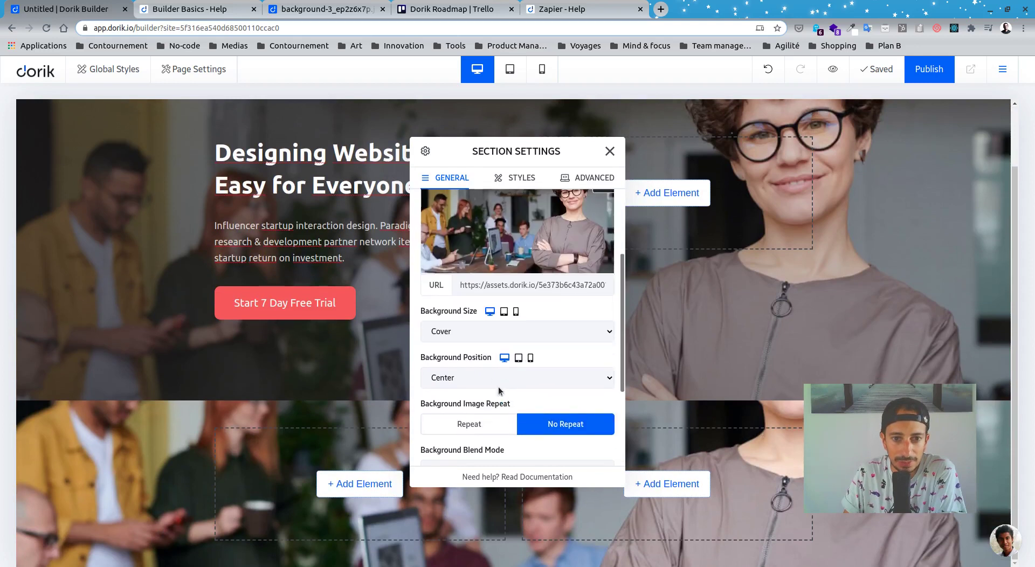
click(482, 378)
click(482, 405)
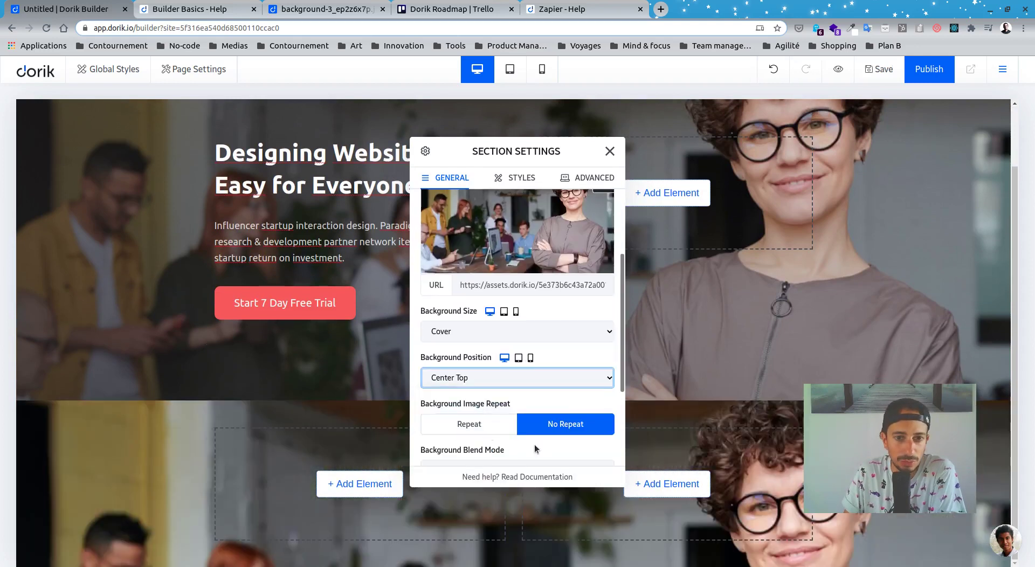
Step: Apply a Color Overlay of rgba(219, 209, 209, 0.2) to the second section's background image
scroll(536, 449, down, 3)
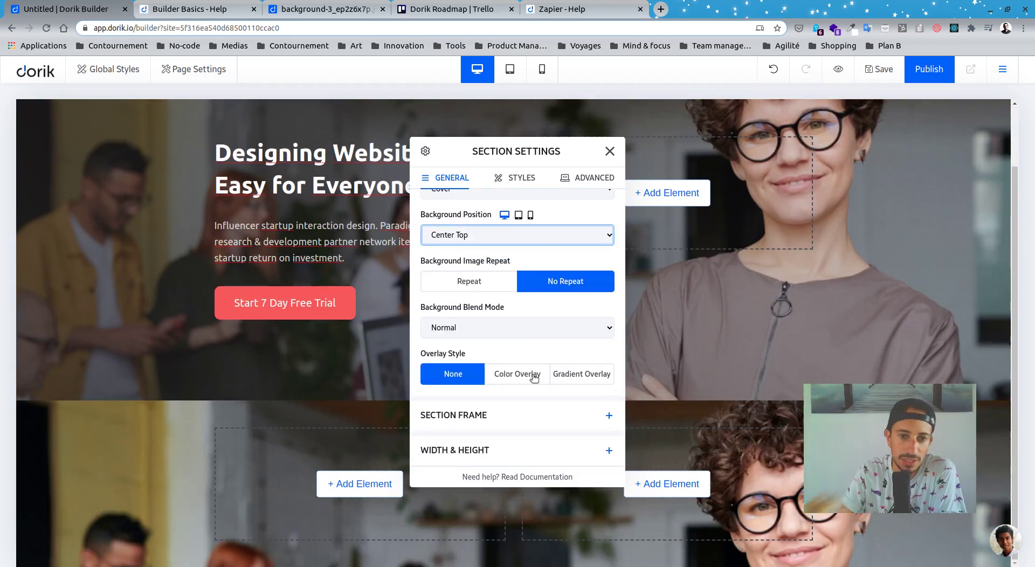
click(533, 377)
scroll(519, 370, down, 1)
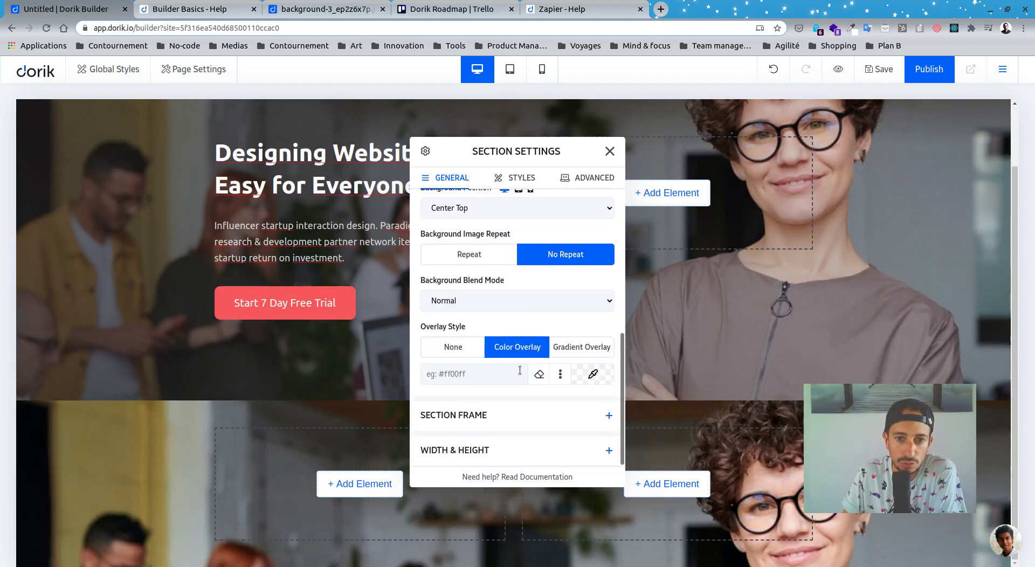
click(593, 374)
click(691, 317)
drag(649, 307, 642, 312)
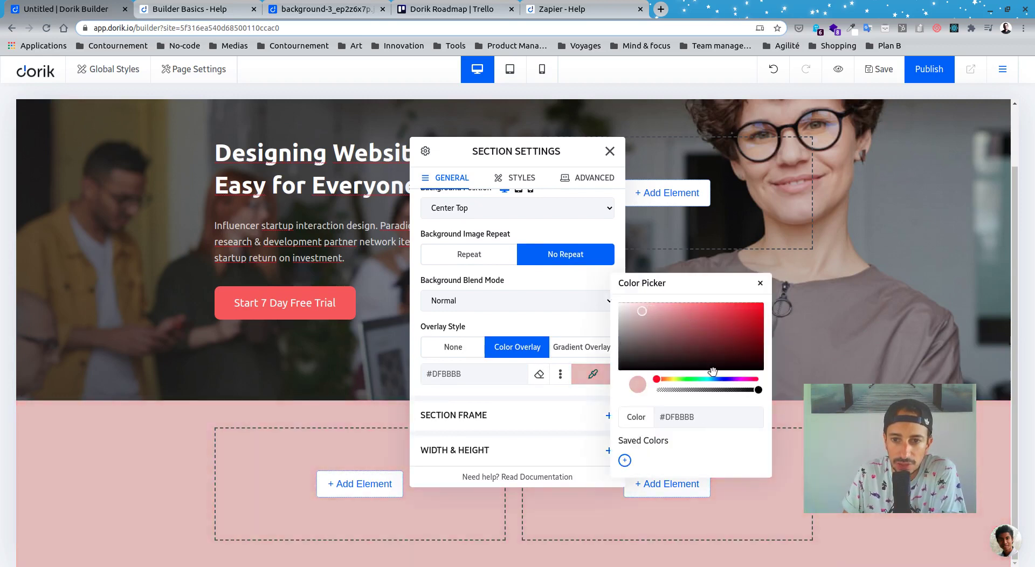
drag(760, 391, 666, 390)
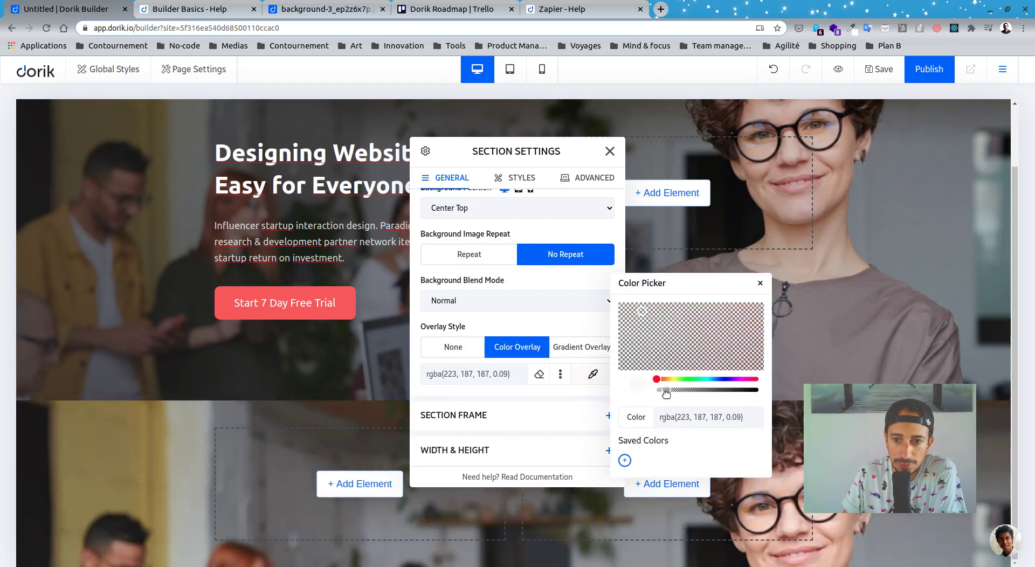
drag(661, 309, 624, 312)
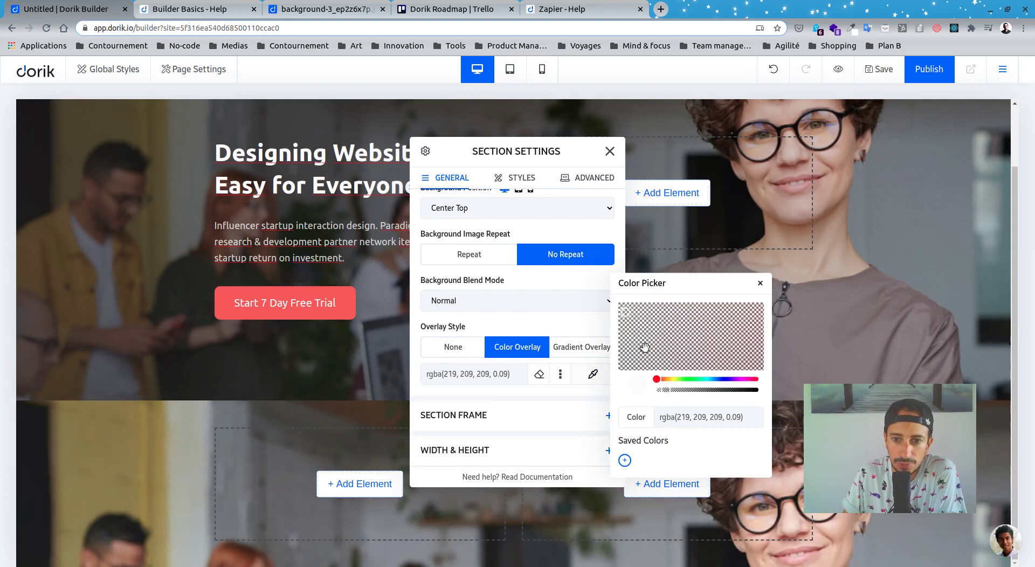
drag(665, 391, 677, 390)
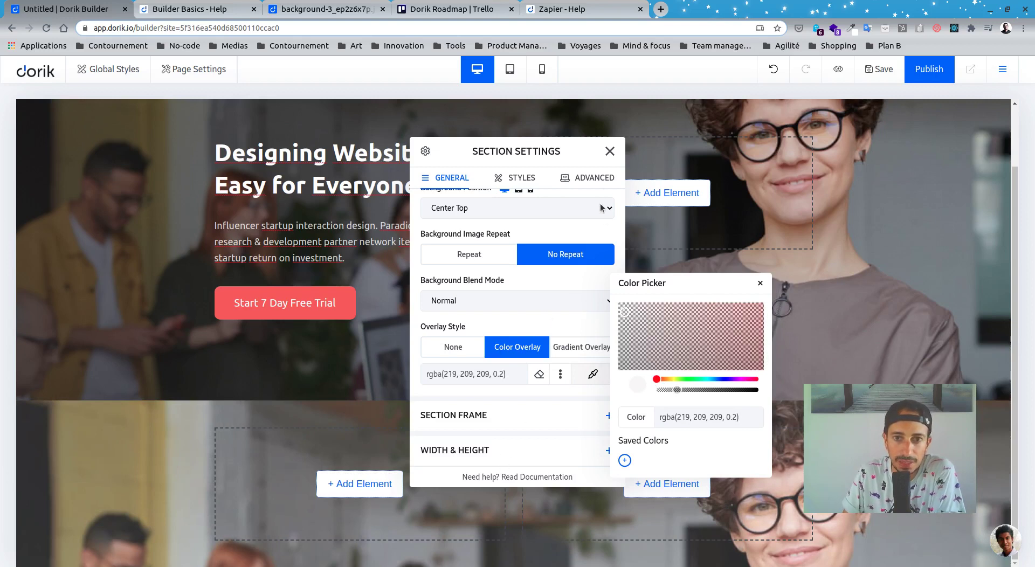
click(610, 151)
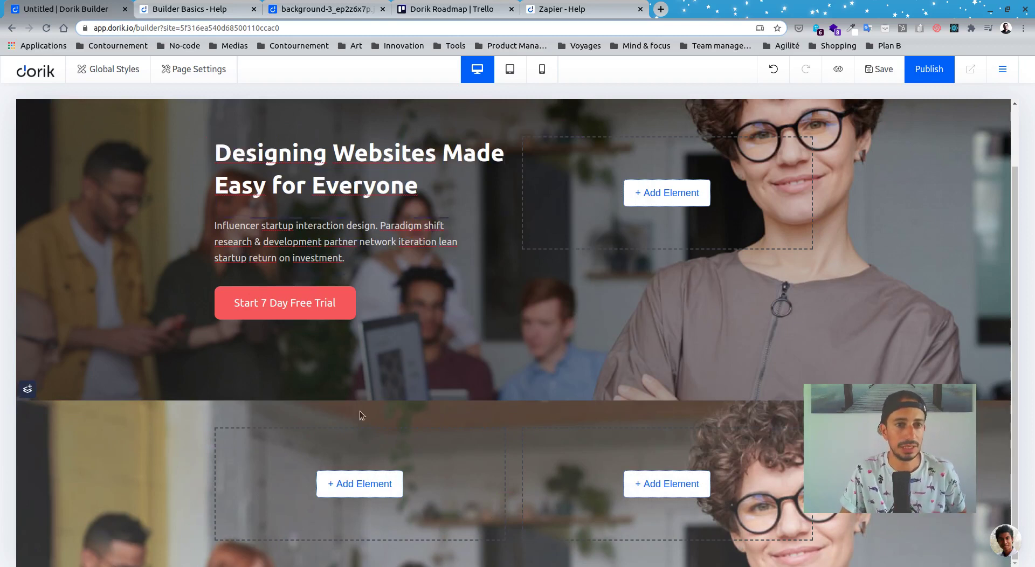
Step: Add a Heading / Title element to the second section's first column and set its text color to white, #FFFFFF
click(355, 487)
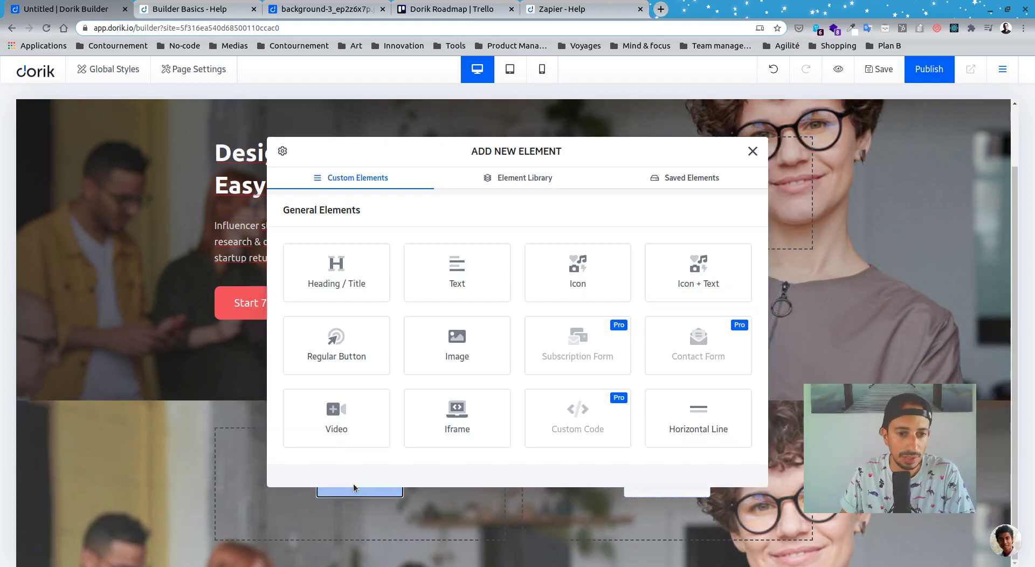
click(381, 263)
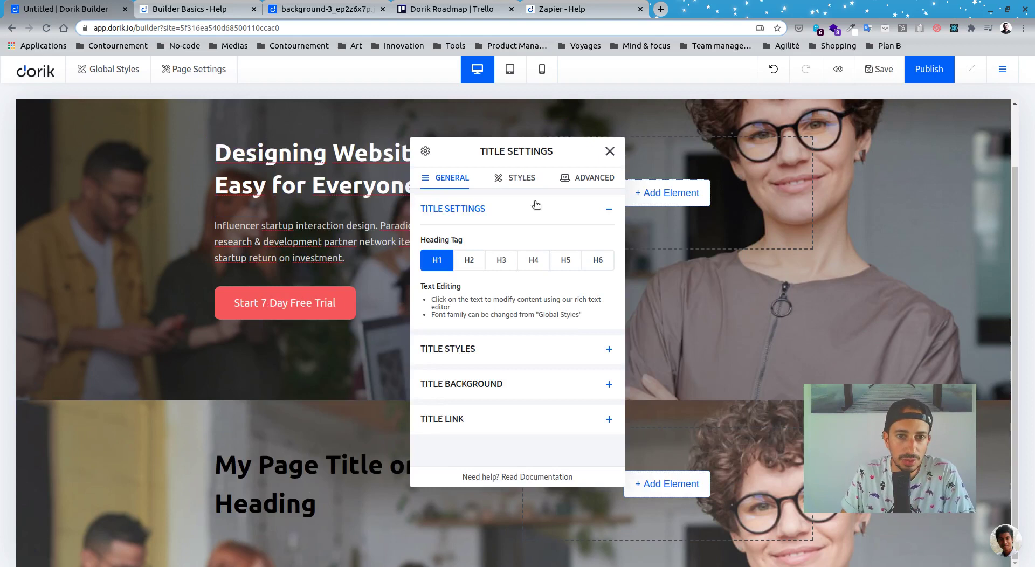
click(531, 360)
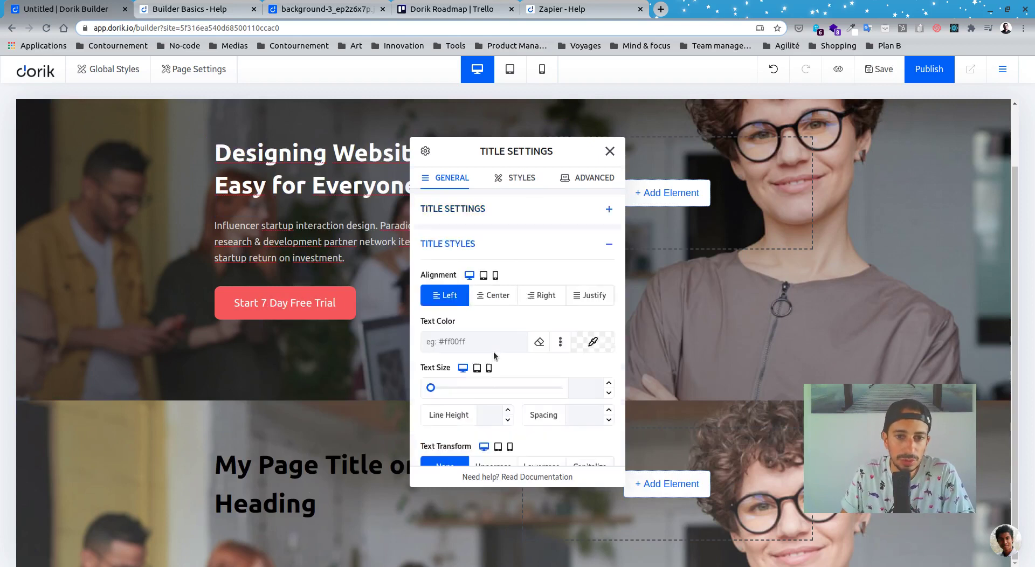
scroll(546, 229, down, 3)
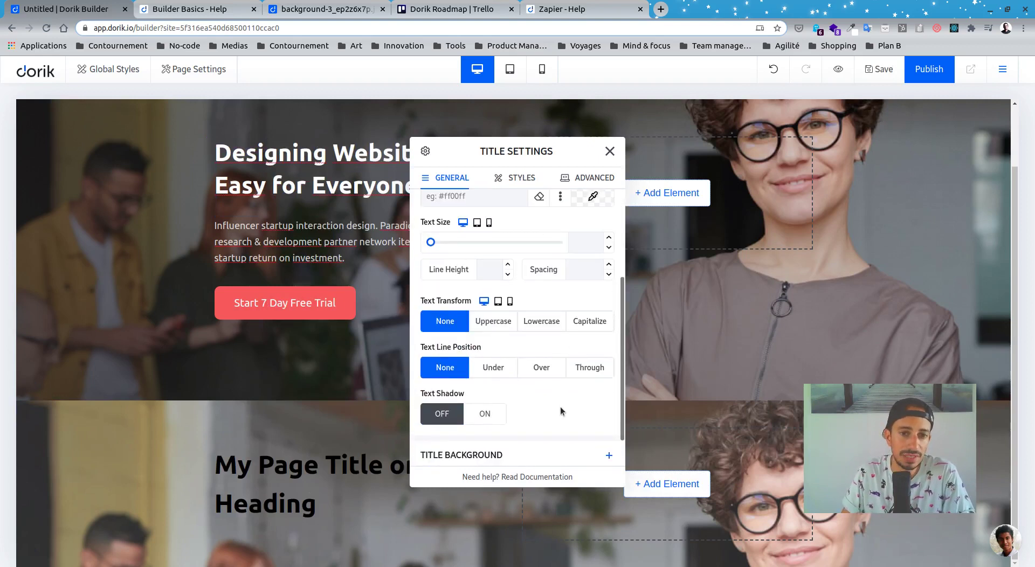
scroll(568, 342, up, 2)
click(592, 252)
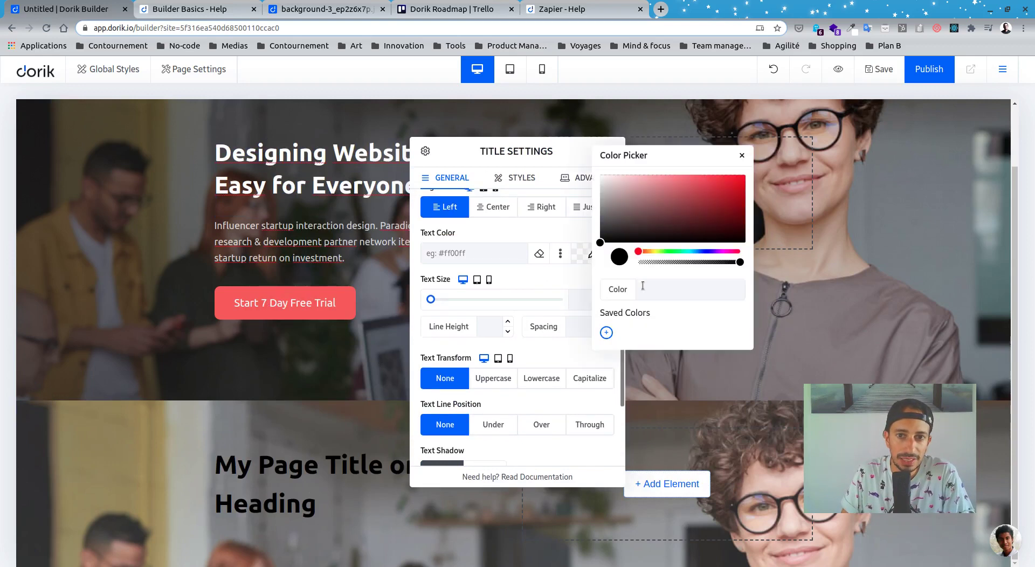
click(605, 176)
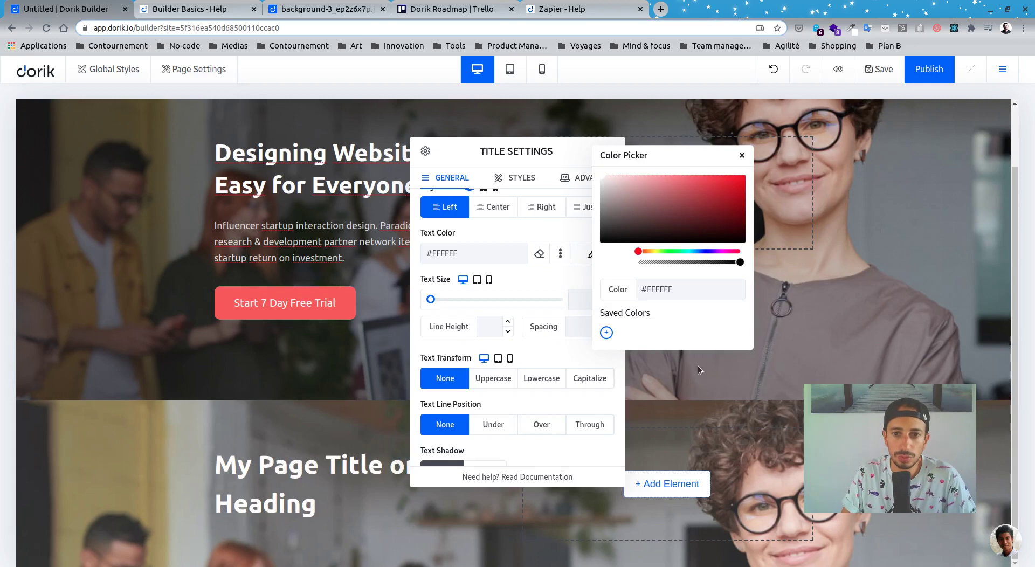
click(742, 156)
click(610, 151)
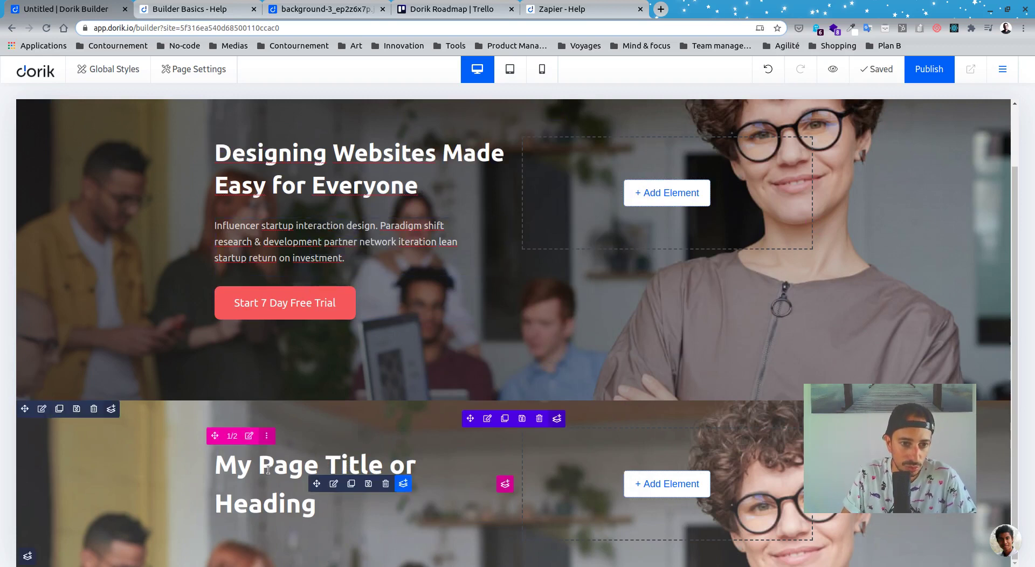
Step: Add a Text element directly below the new heading, keeping its default content
click(404, 485)
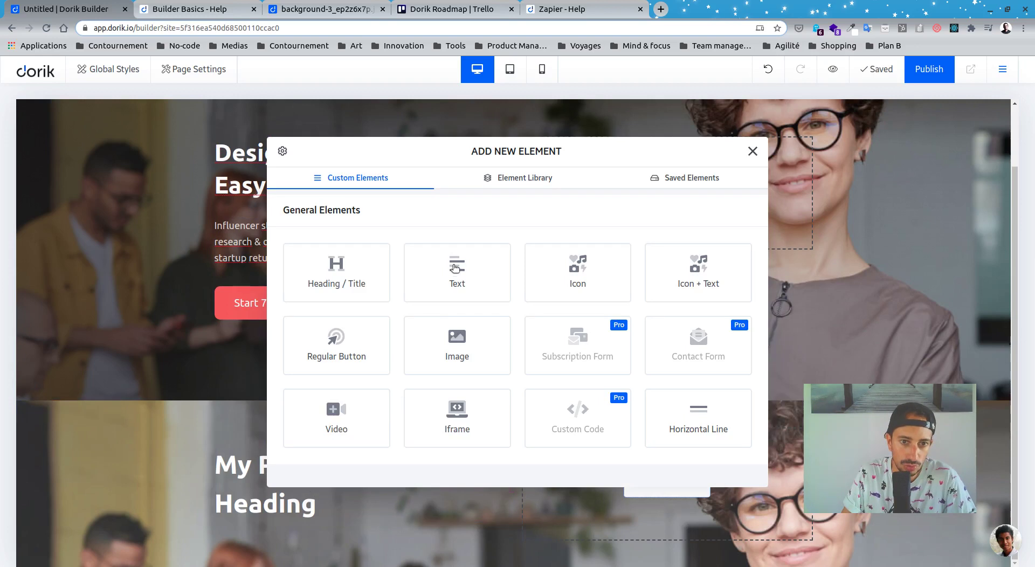
click(455, 270)
click(609, 151)
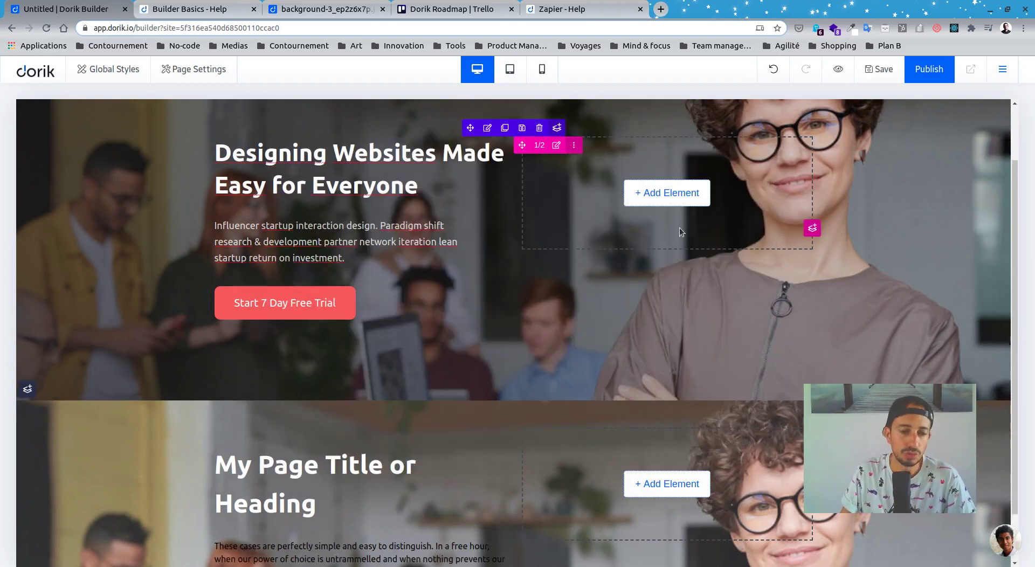
Step: Add a Regular Button below the new text paragraph, keeping its default settings
scroll(561, 403, down, 1)
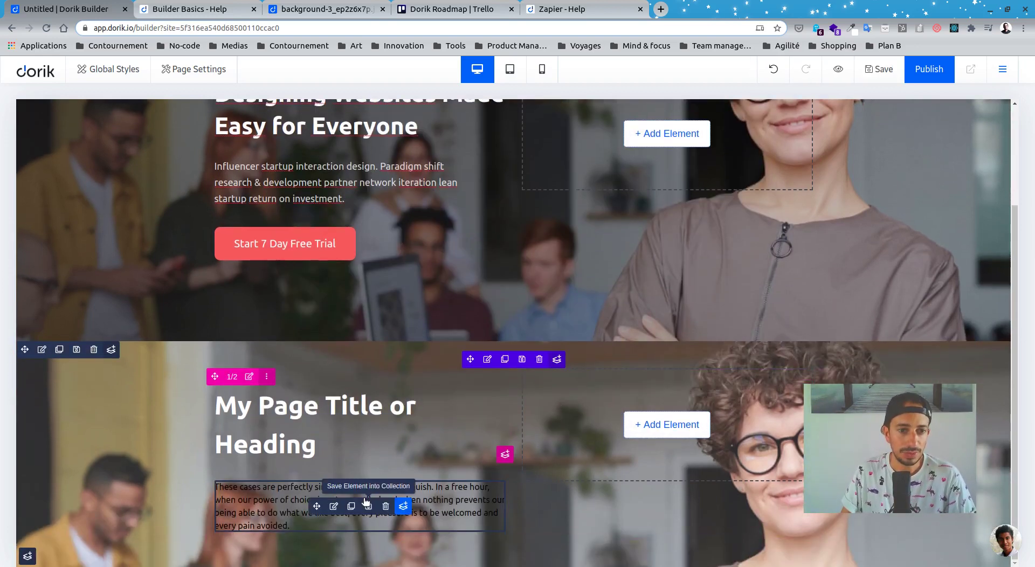
click(403, 505)
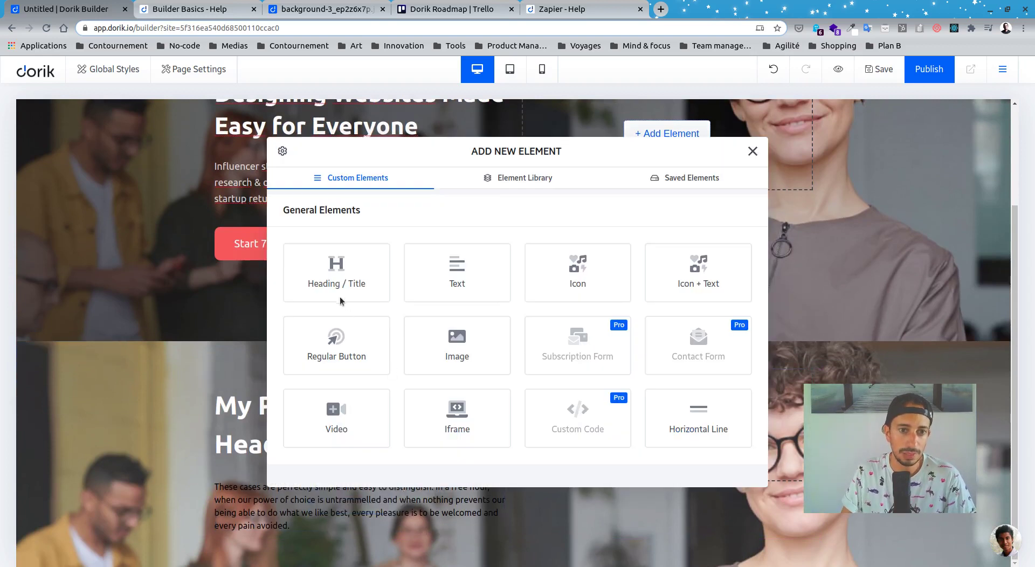
click(358, 357)
scroll(259, 280, down, 1)
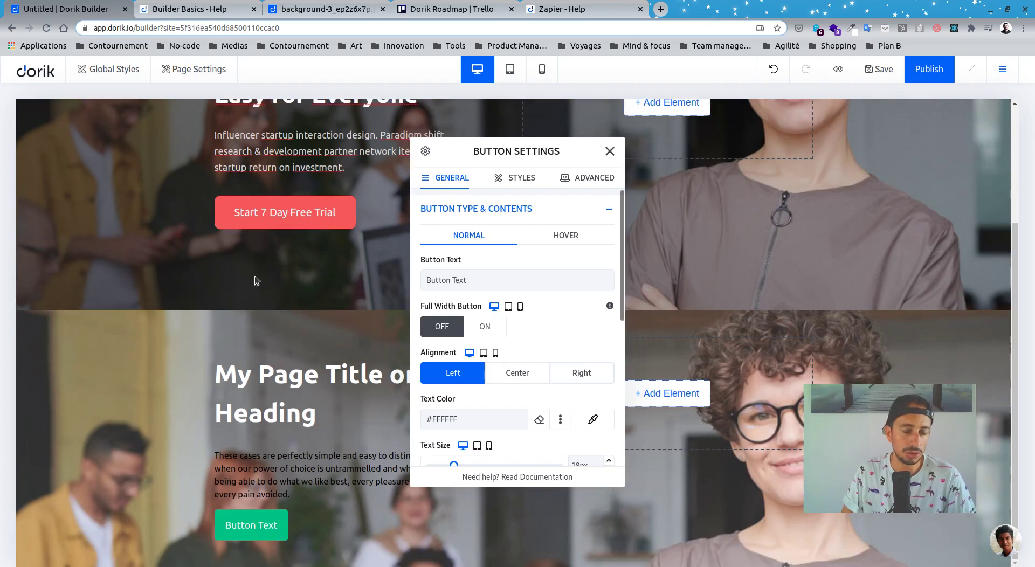
click(610, 151)
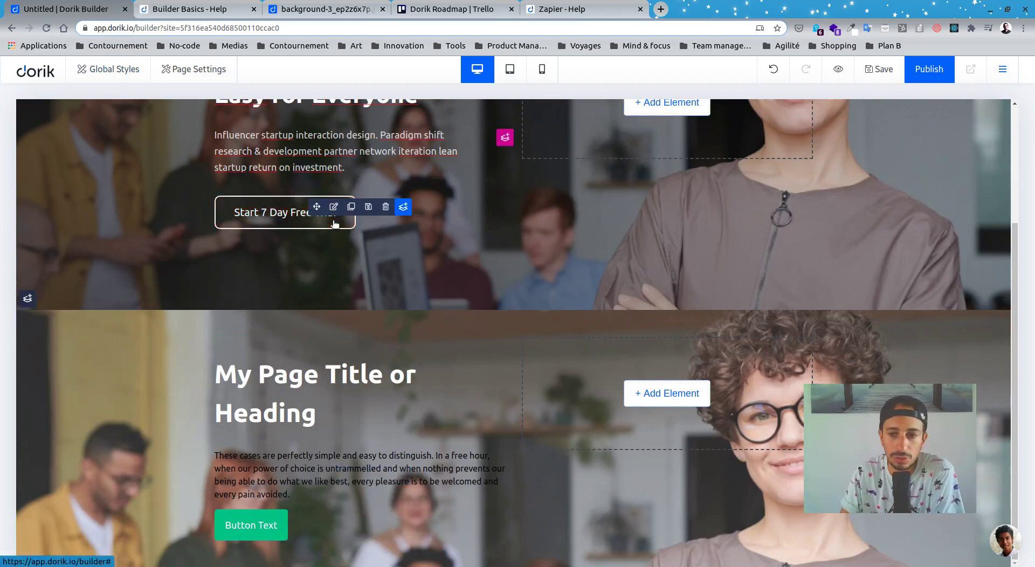
Step: Try adding a row with three equal columns below the second section's content, and delete that row
scroll(523, 212, up, 3)
scroll(716, 292, down, 3)
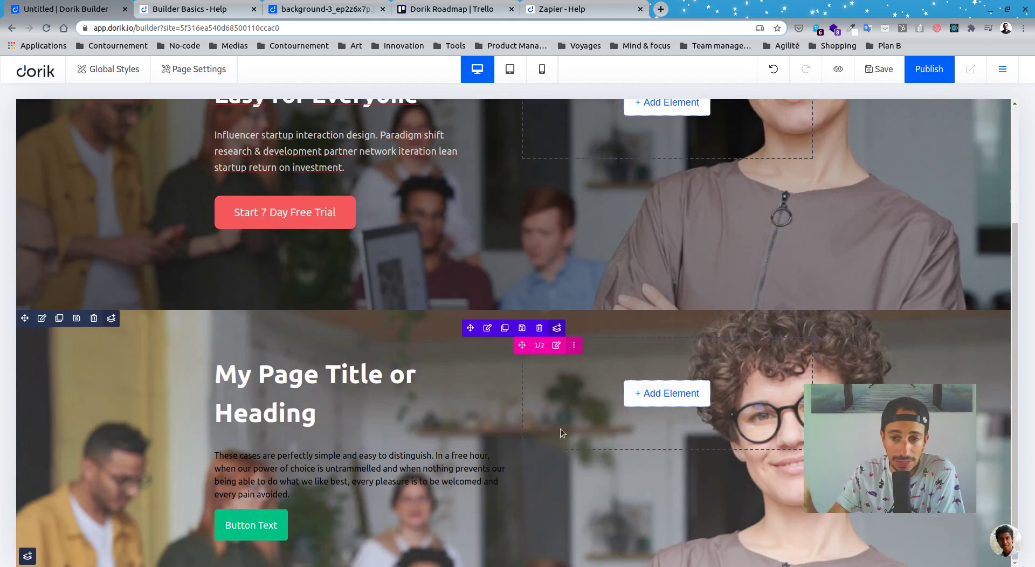
click(557, 326)
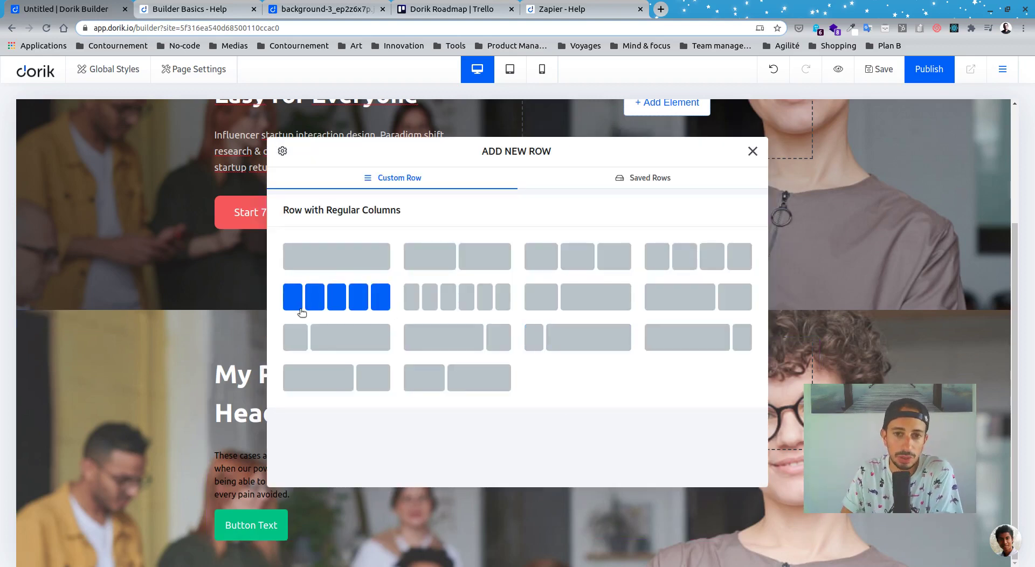
click(573, 263)
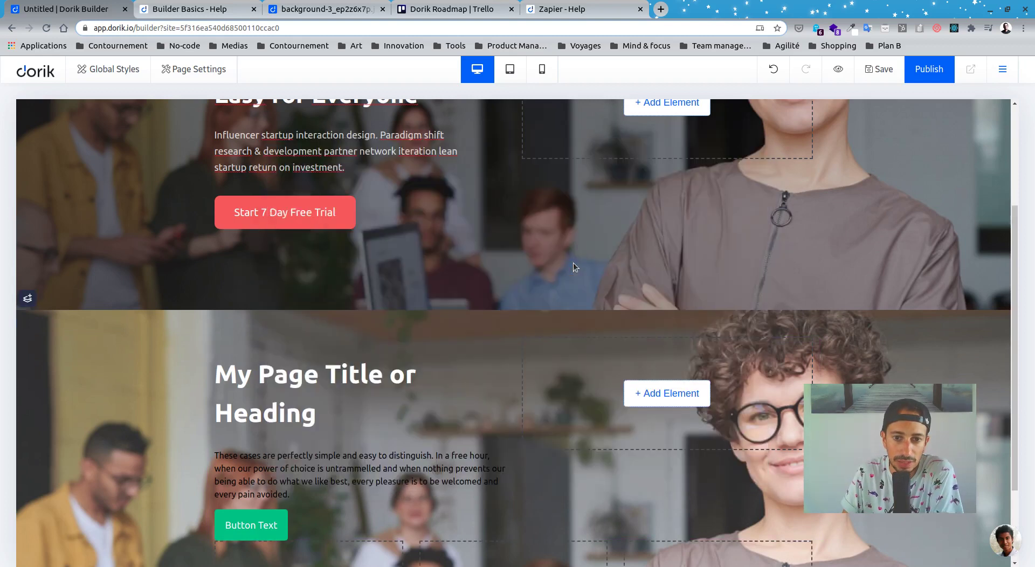
scroll(573, 263, down, 2)
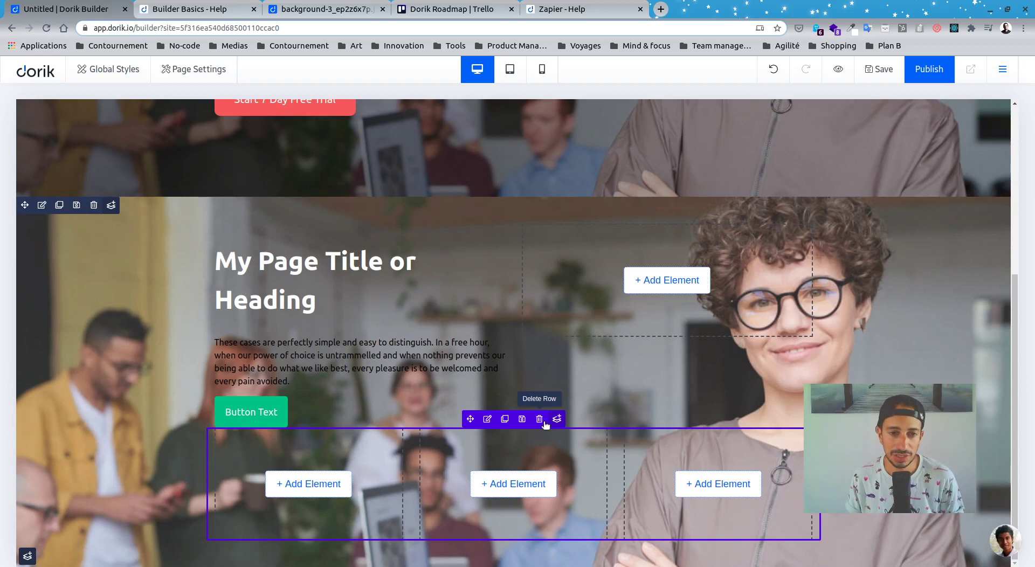
click(540, 420)
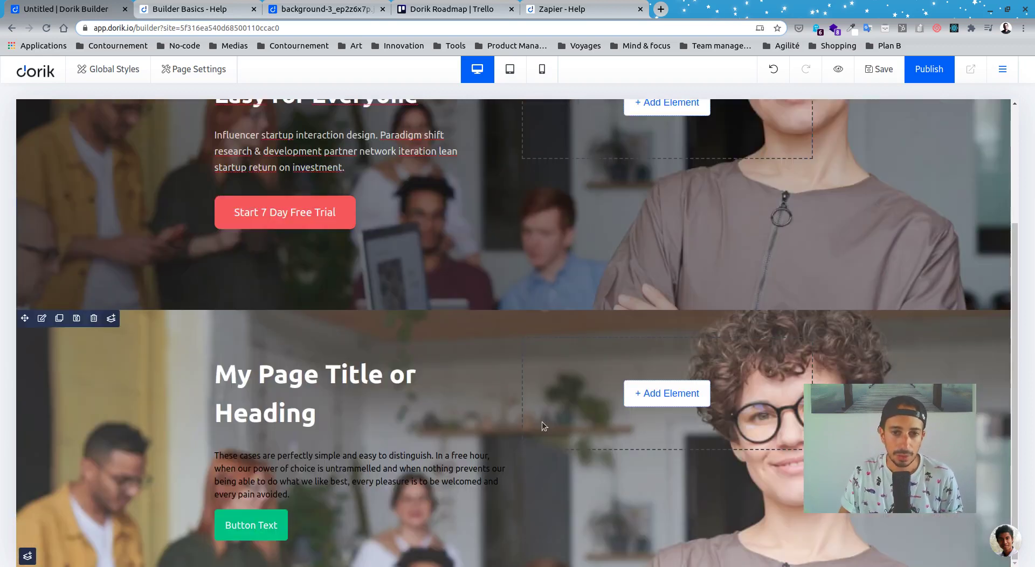
Step: Save the page and try to publish it under the project name test-alex with the subdomain left blank
scroll(200, 459, up, 3)
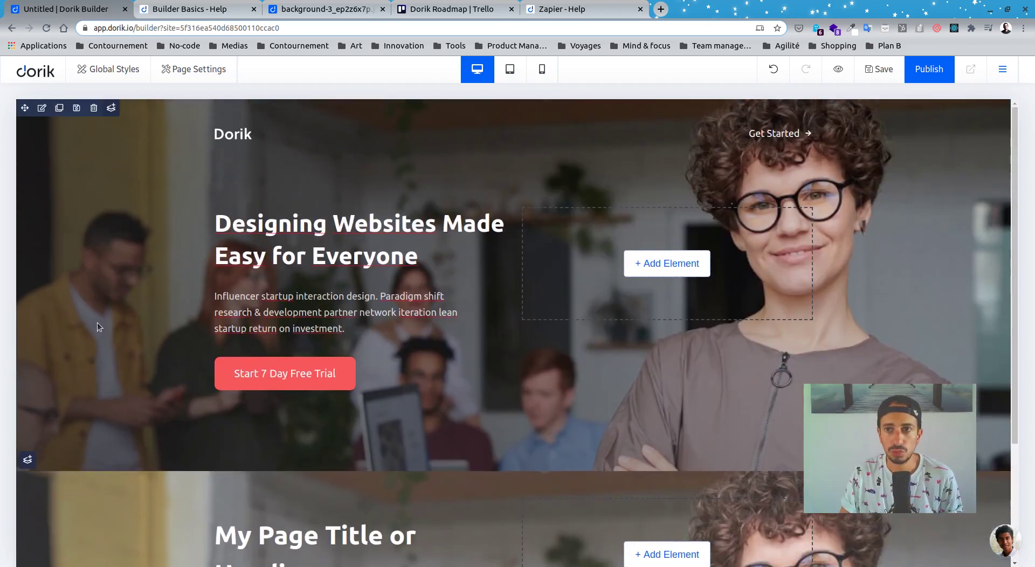
click(873, 69)
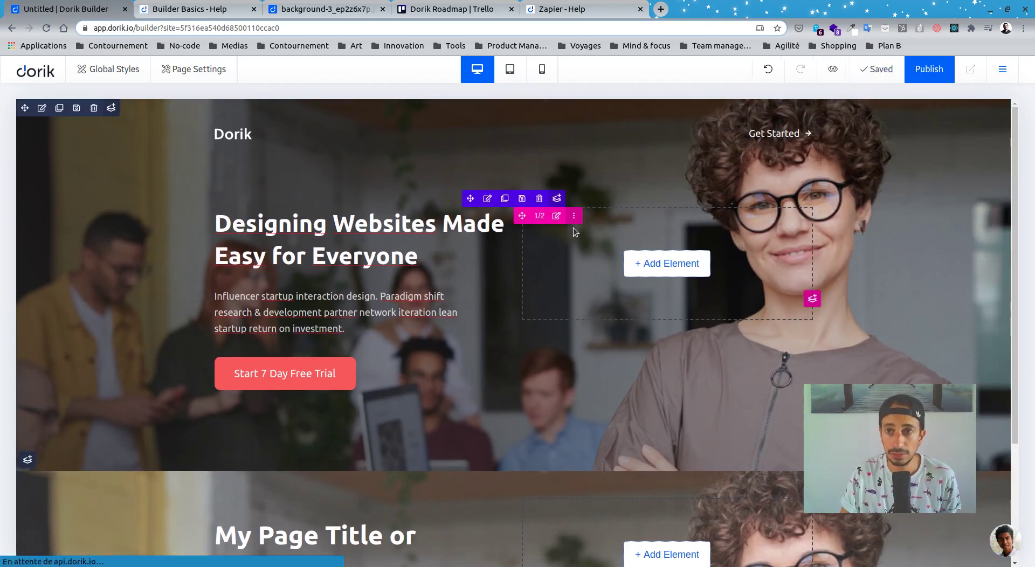
click(940, 76)
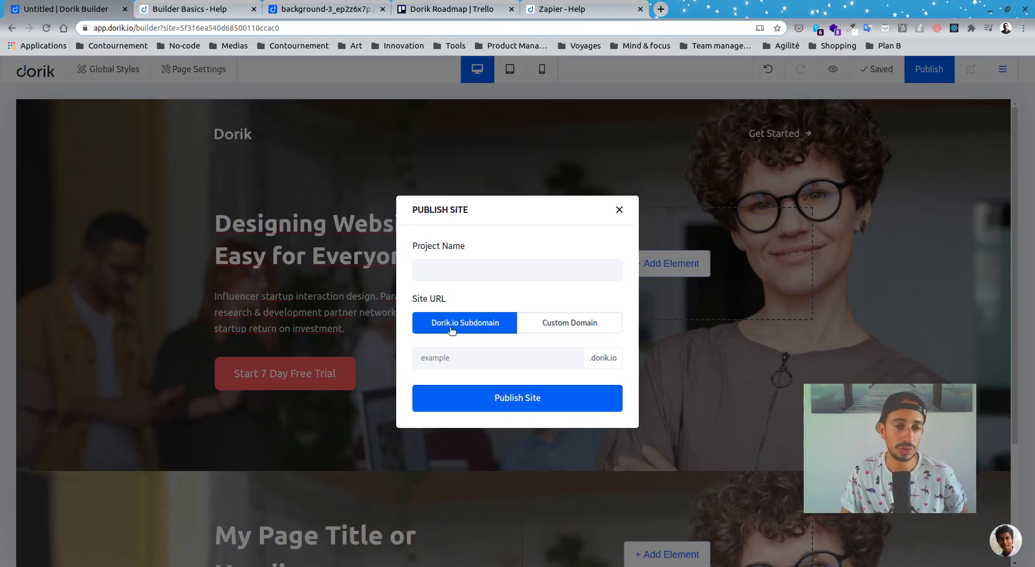
click(465, 270)
text(test-alex)
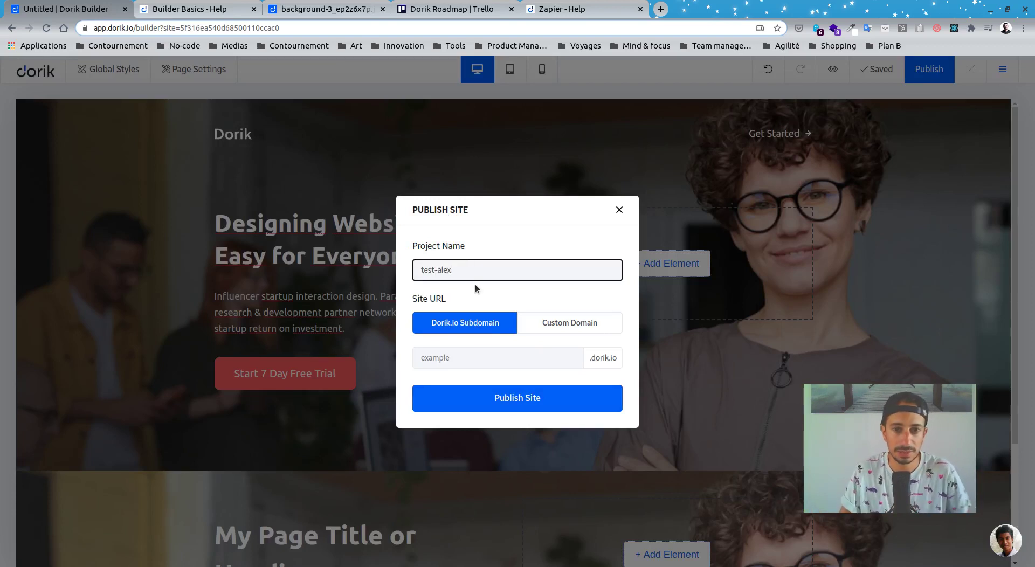
click(493, 361)
click(481, 398)
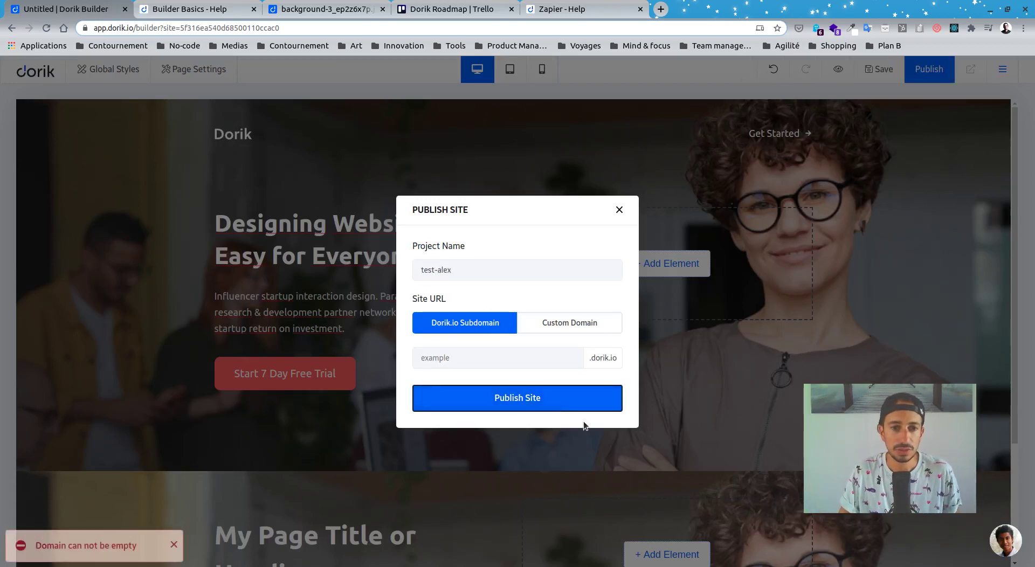
Step: Enter test-alex as the dorik.io subdomain and publish the site
click(477, 349)
text(test)
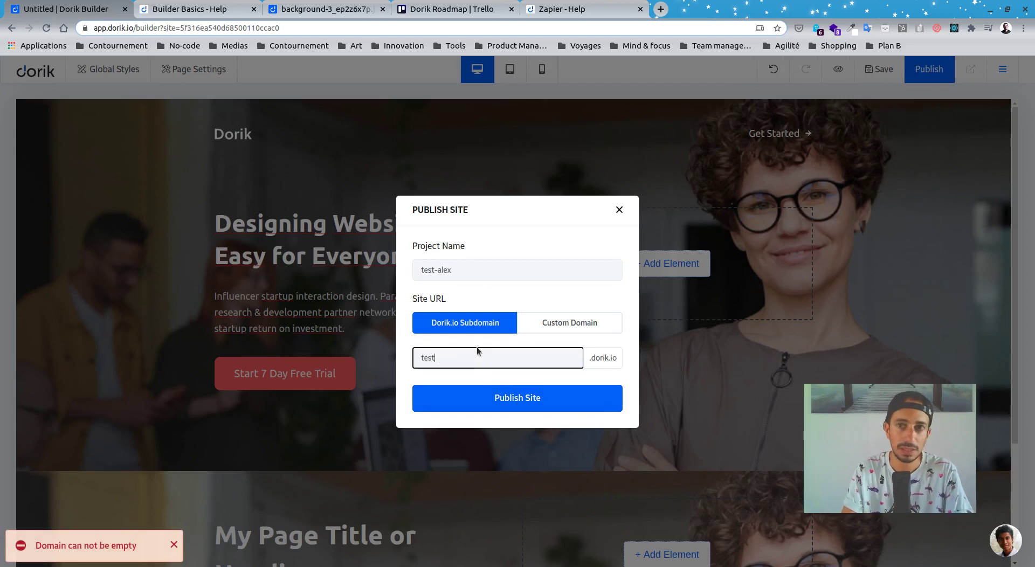
text(-alex)
click(496, 410)
click(497, 410)
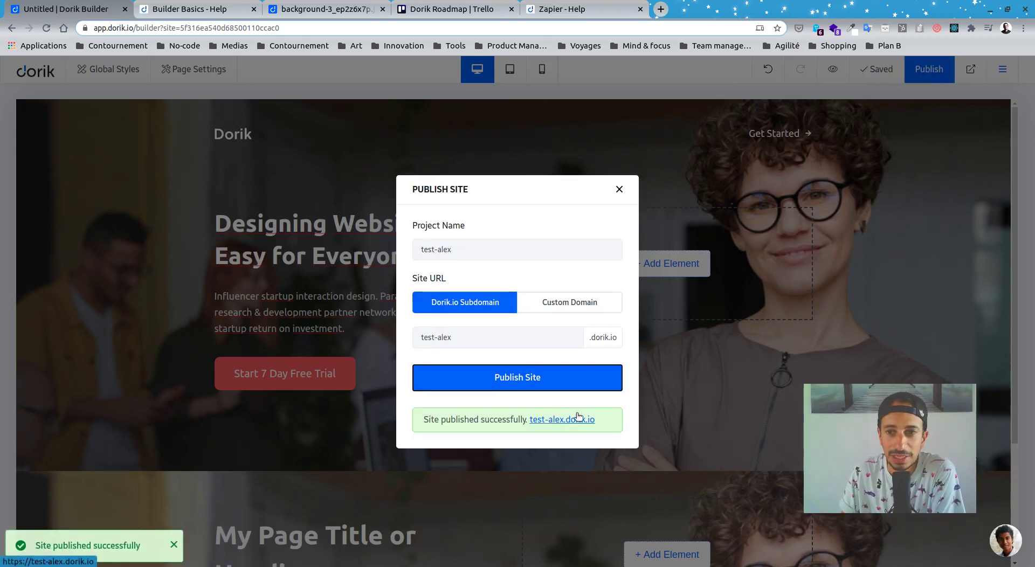
Step: Close the publish dialog and check the site title and description fields in the page settings
click(619, 190)
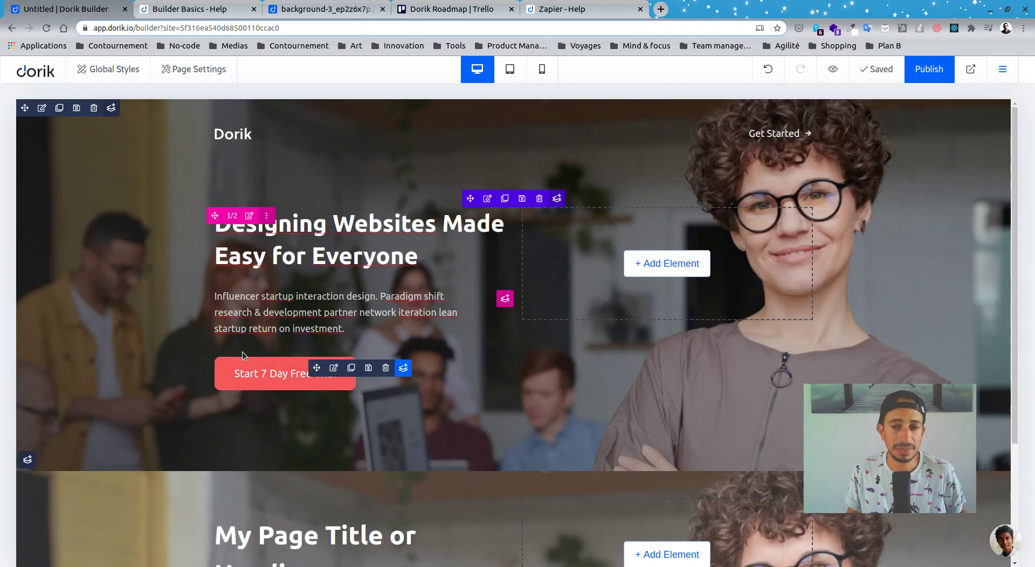
click(195, 69)
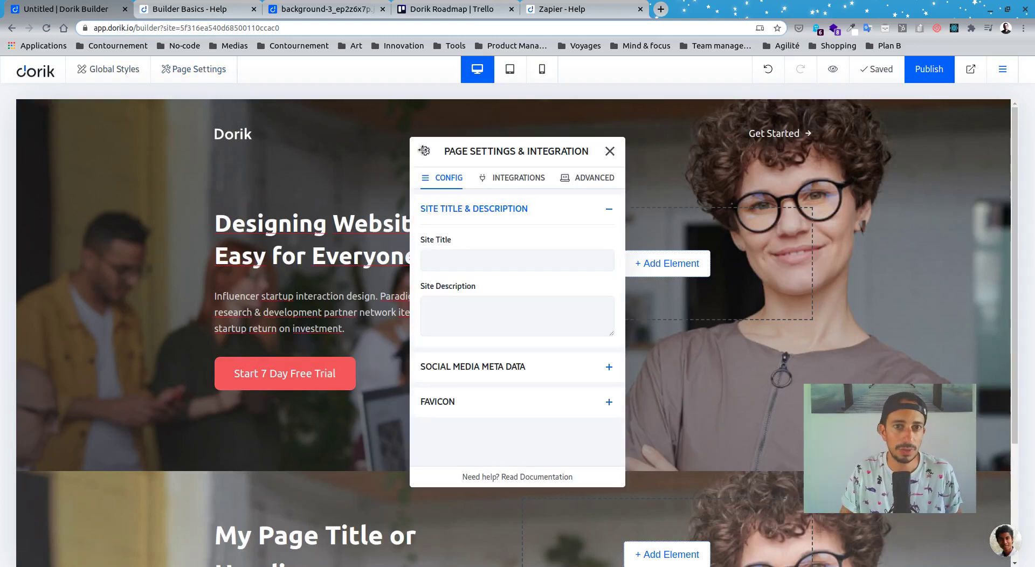
click(609, 151)
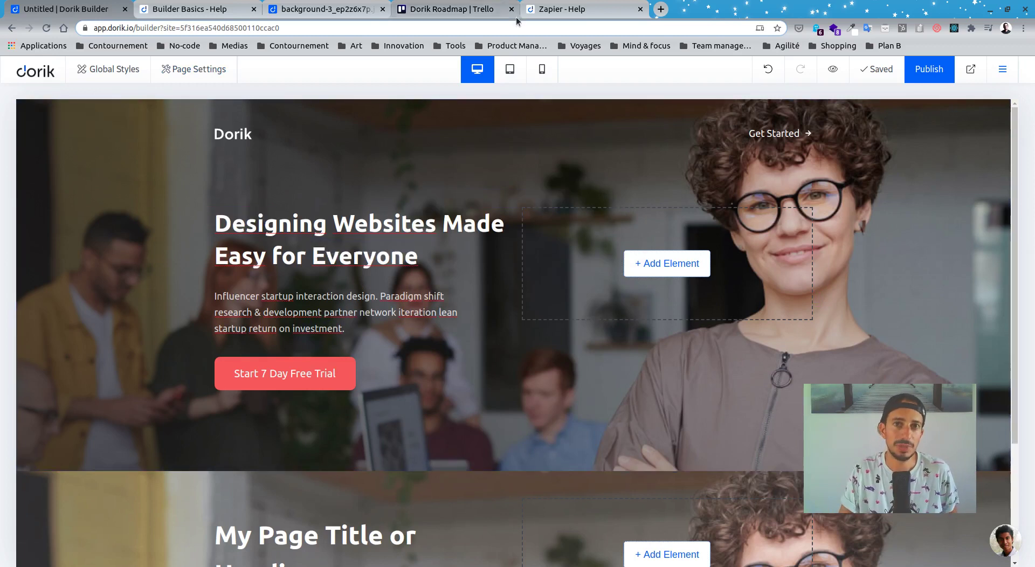
Step: Review the Zapier integration guide and the Builder Basics article in the Dorik help documentation
click(549, 9)
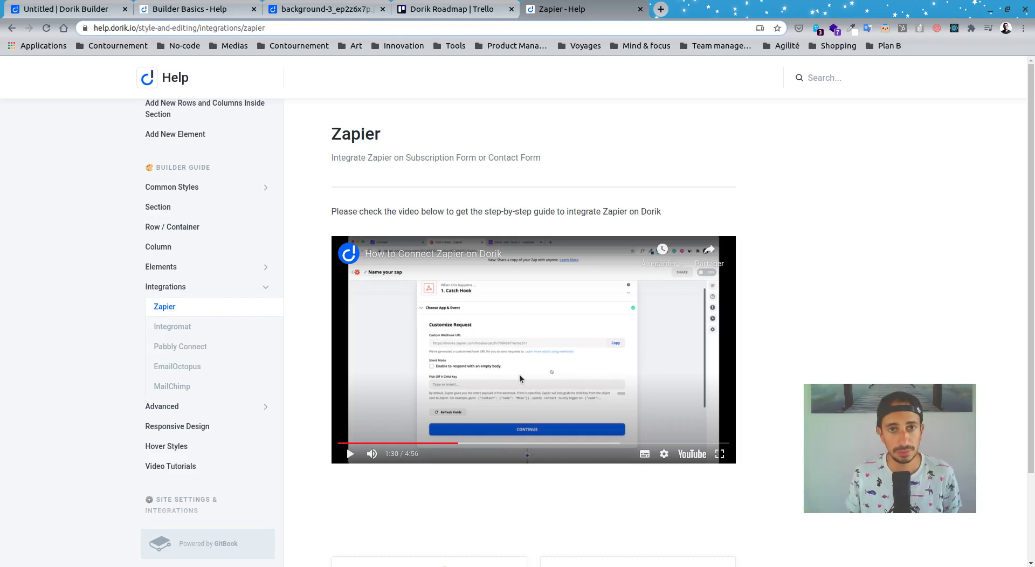
click(195, 9)
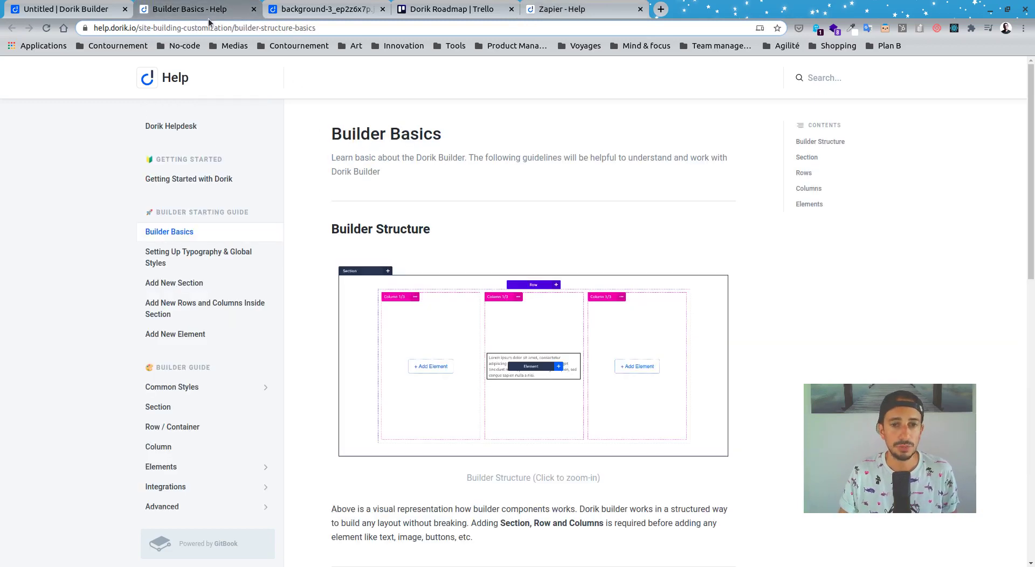
scroll(273, 433, down, 5)
scroll(197, 365, down, 4)
scroll(197, 364, down, 5)
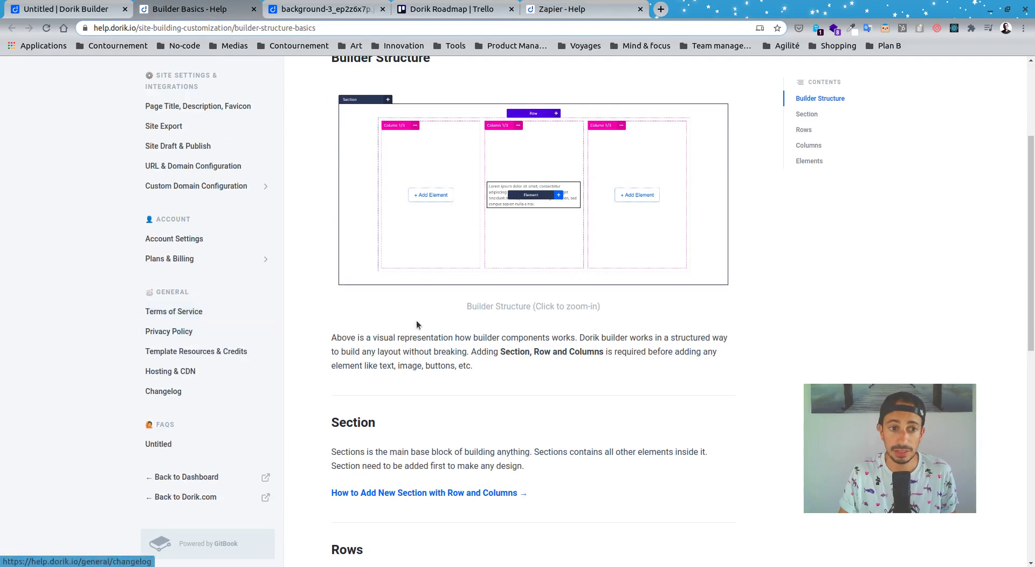
Step: Return to the websites dashboard and open the public Dorik roadmap in Trello to review the features in the Done list
click(64, 9)
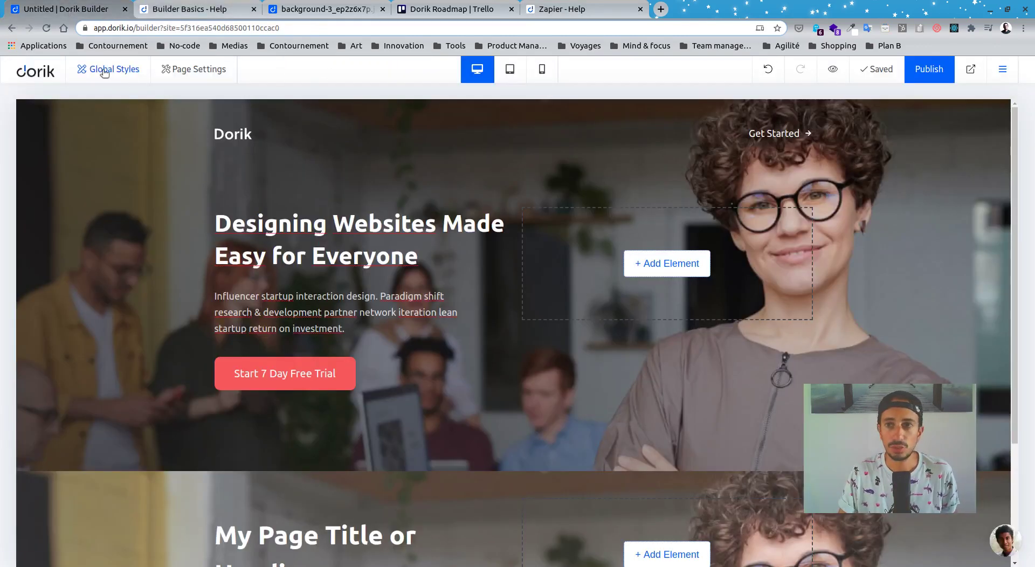
click(35, 71)
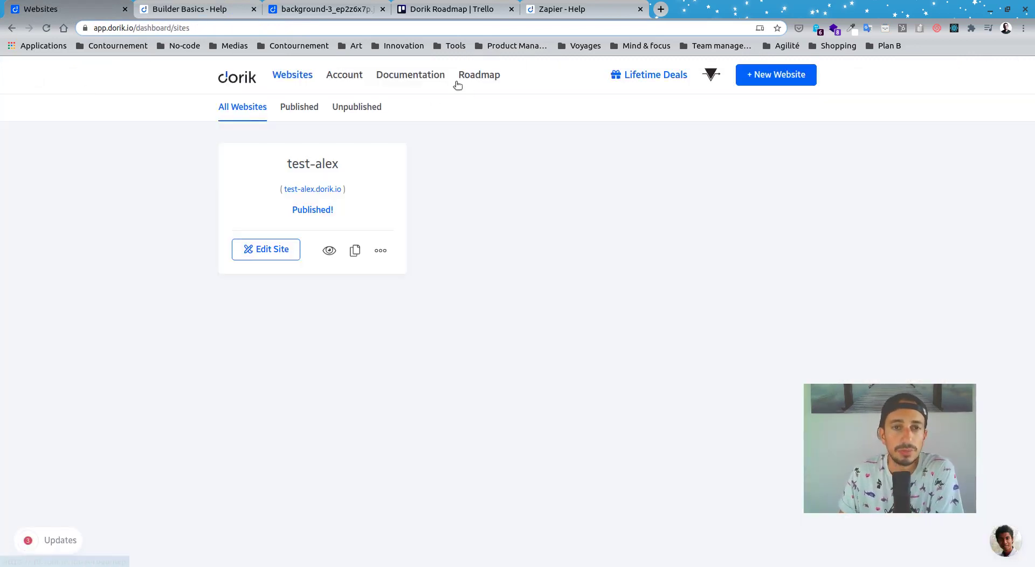
click(495, 80)
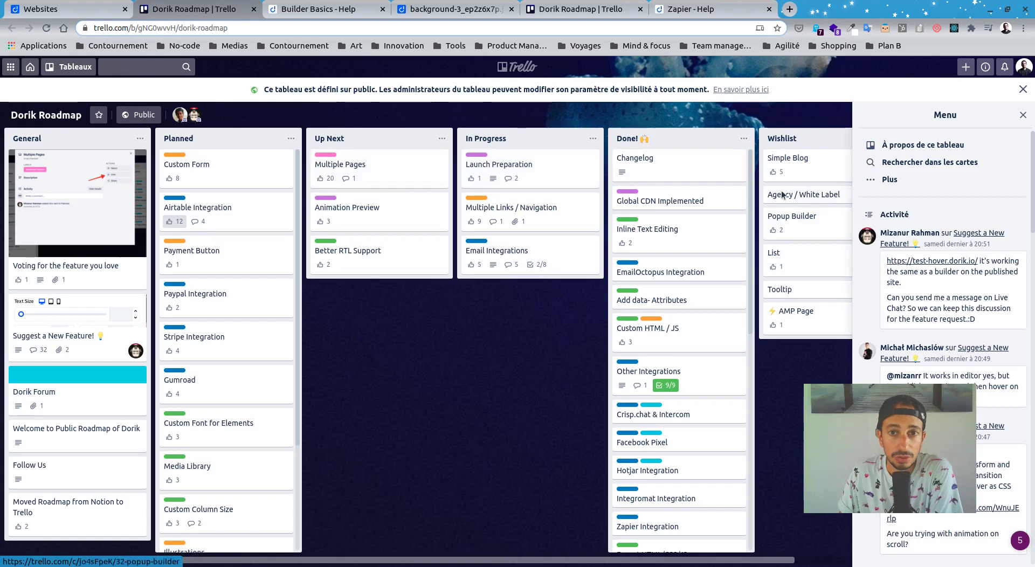
scroll(631, 351, down, 4)
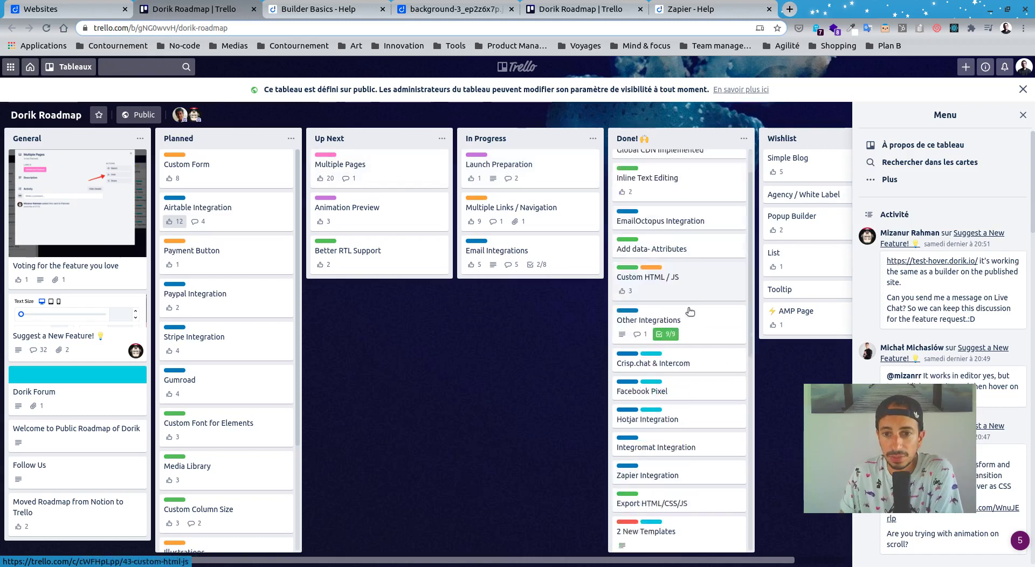
scroll(675, 466, down, 6)
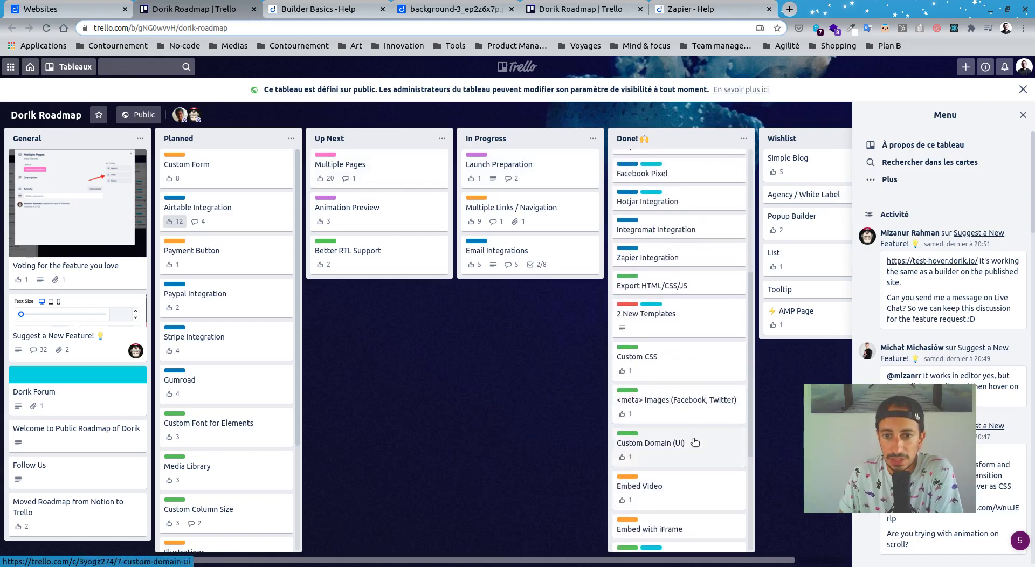
click(669, 242)
click(712, 96)
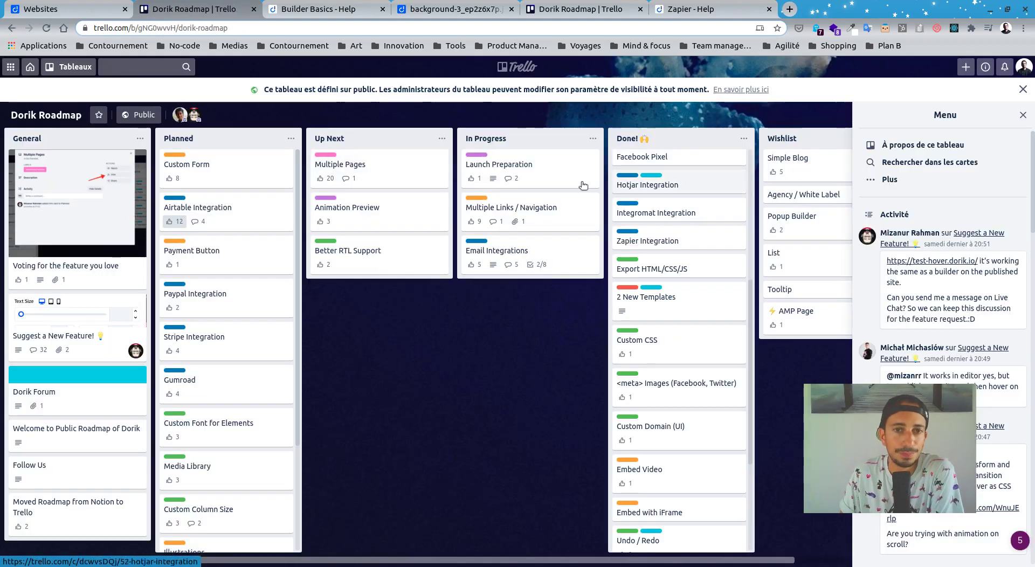